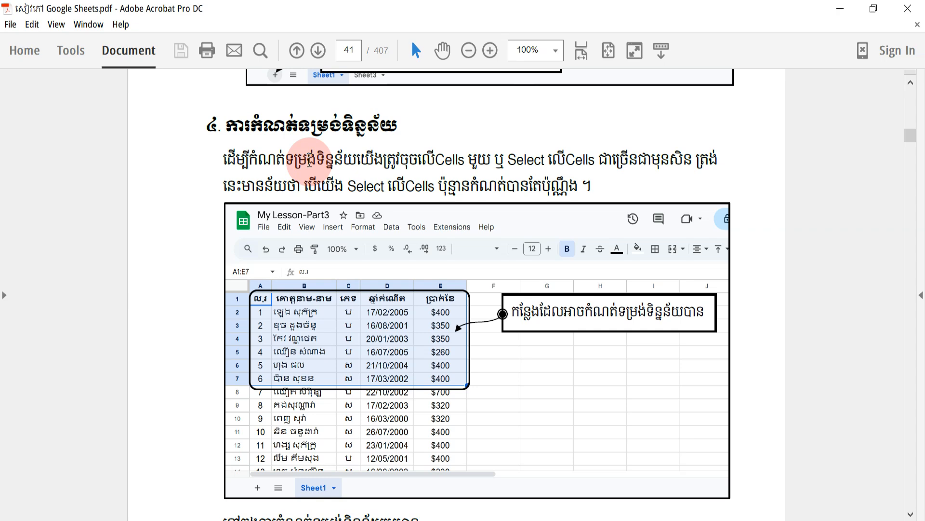
# - Review the Font Name section in the PDF guide, switch to Google Sheets, and select the table range A1:E14
pyautogui.scroll(-10, 328, 220)
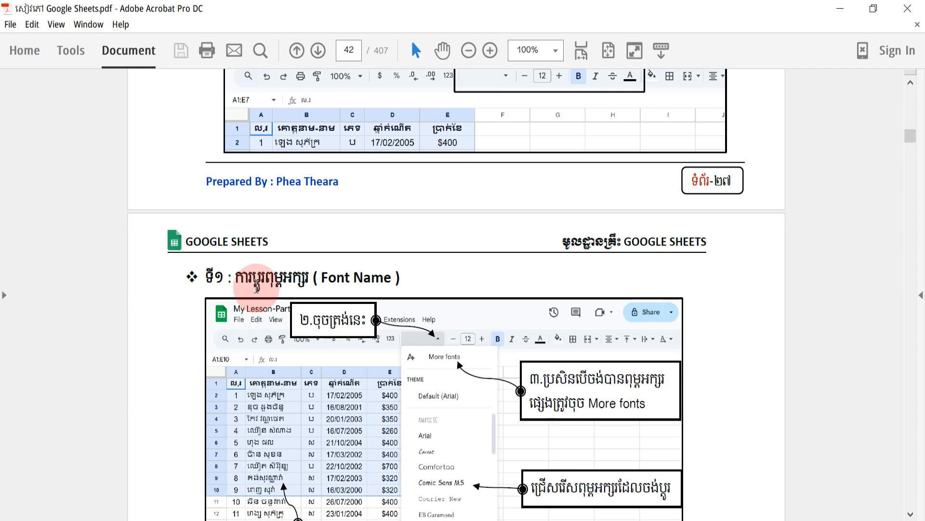
pyautogui.click(491, 520)
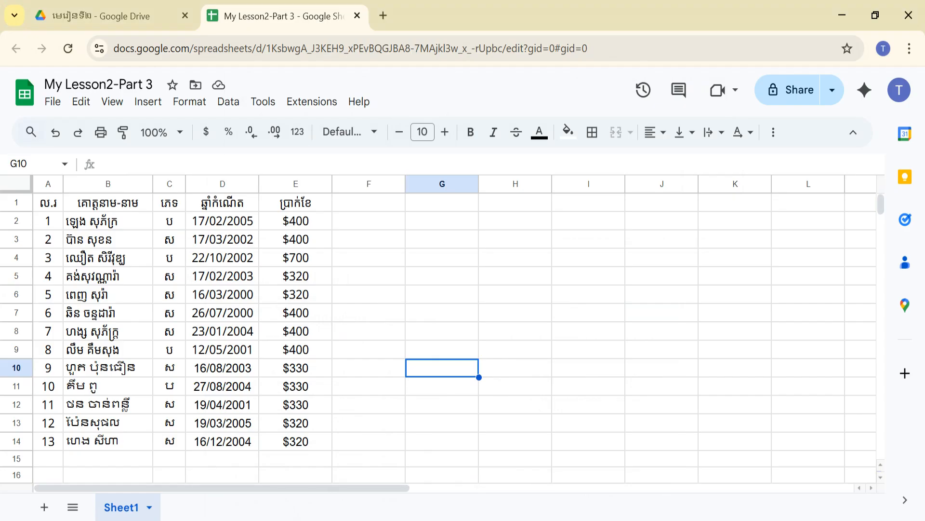
pyautogui.click(290, 294)
pyautogui.click(52, 202)
pyautogui.hotkey('shift', 'Right')
pyautogui.hotkey('shift', 'Down')
pyautogui.moveTo(303, 409); pyautogui.dragTo(303, 445)
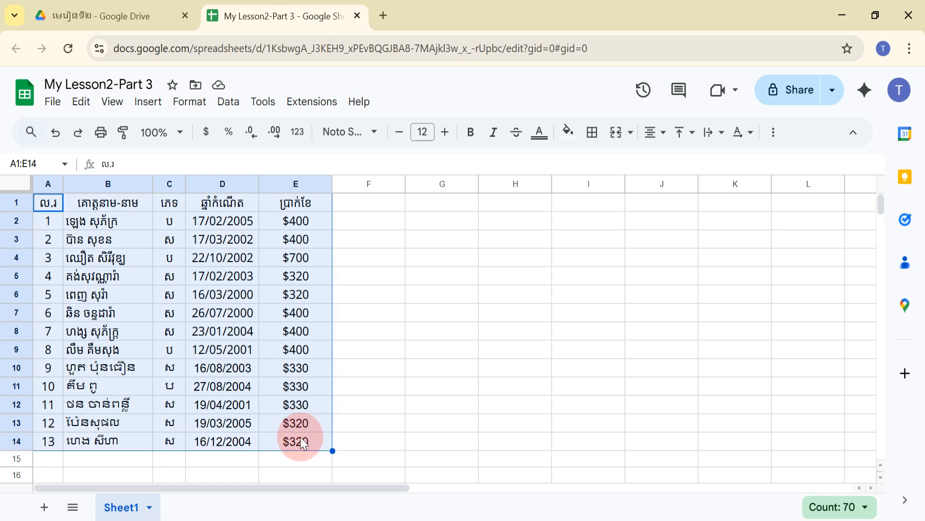
# - Select the header range A1:E1, followed by the name cells B2:B14
pyautogui.click(150, 367)
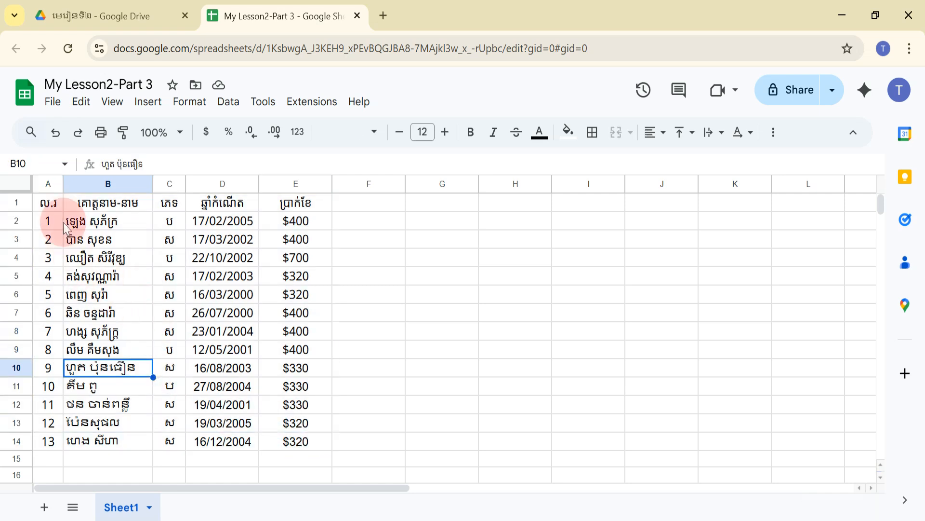
pyautogui.moveTo(48, 202); pyautogui.dragTo(296, 202)
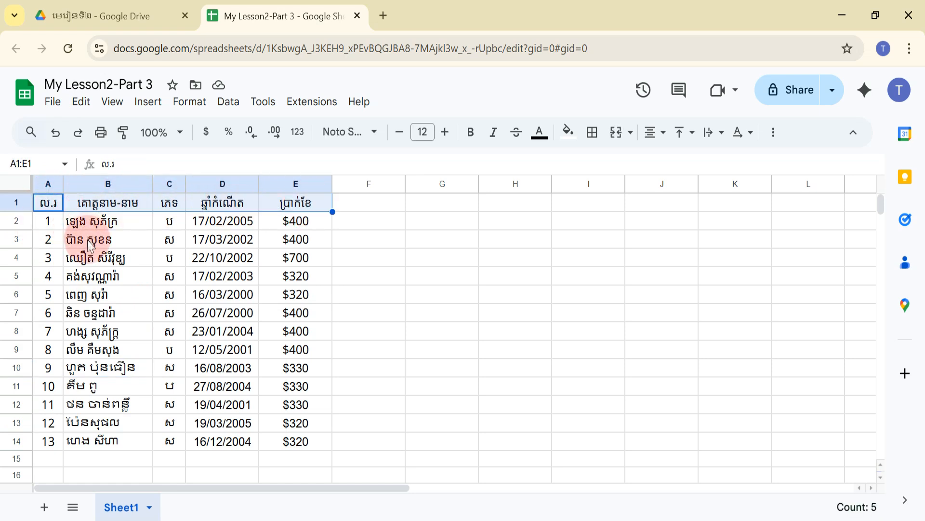
pyautogui.moveTo(91, 221); pyautogui.dragTo(94, 451)
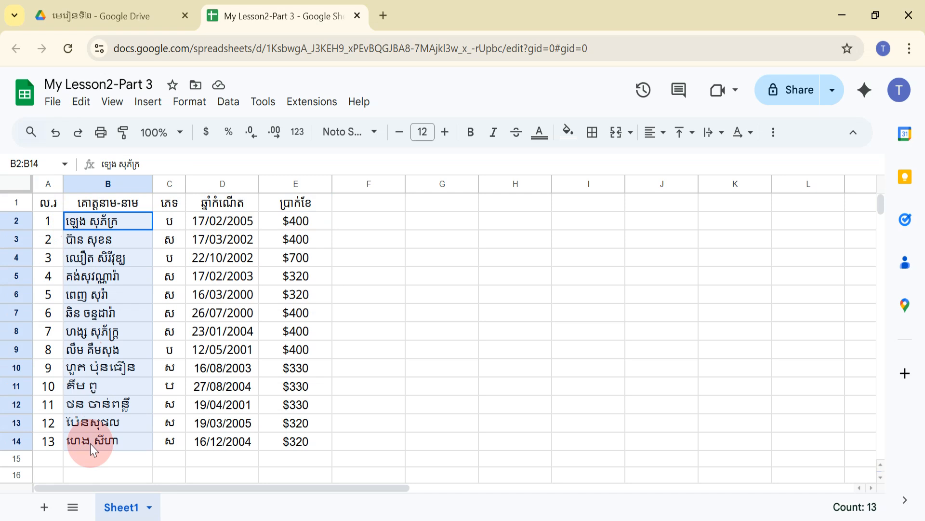
pyautogui.click(253, 228)
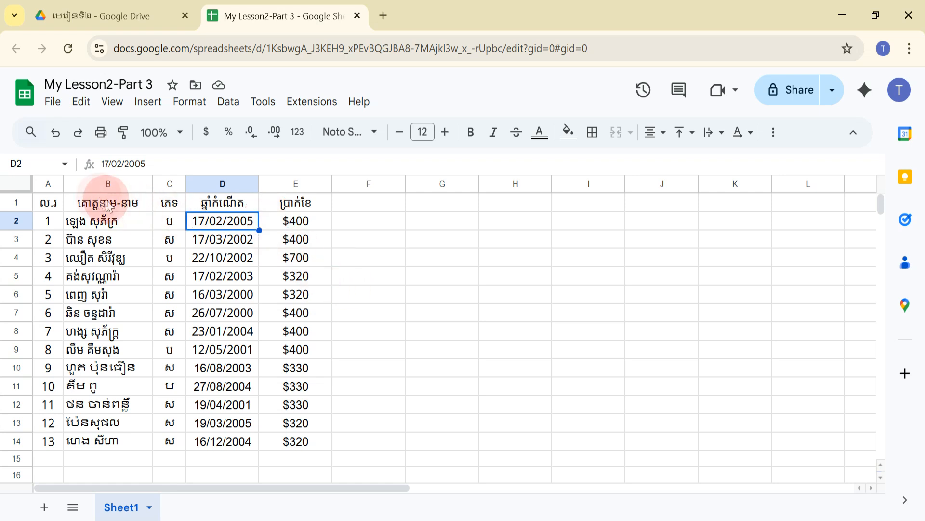
pyautogui.click(100, 203)
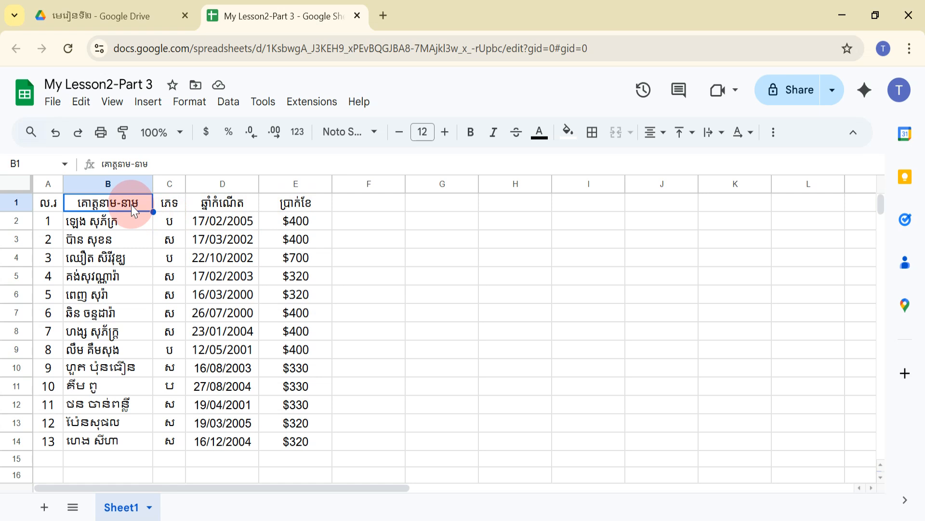
pyautogui.press('Left')
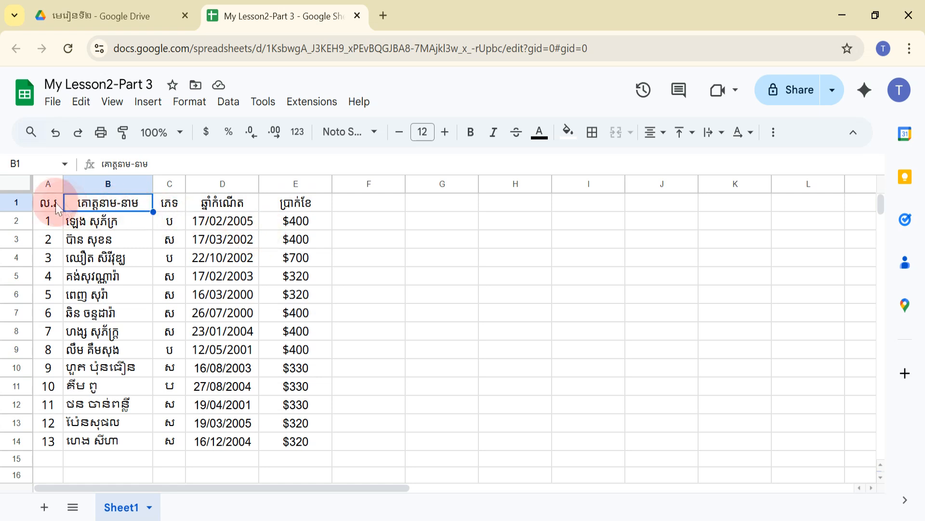
pyautogui.moveTo(300, 195); pyautogui.dragTo(117, 225)
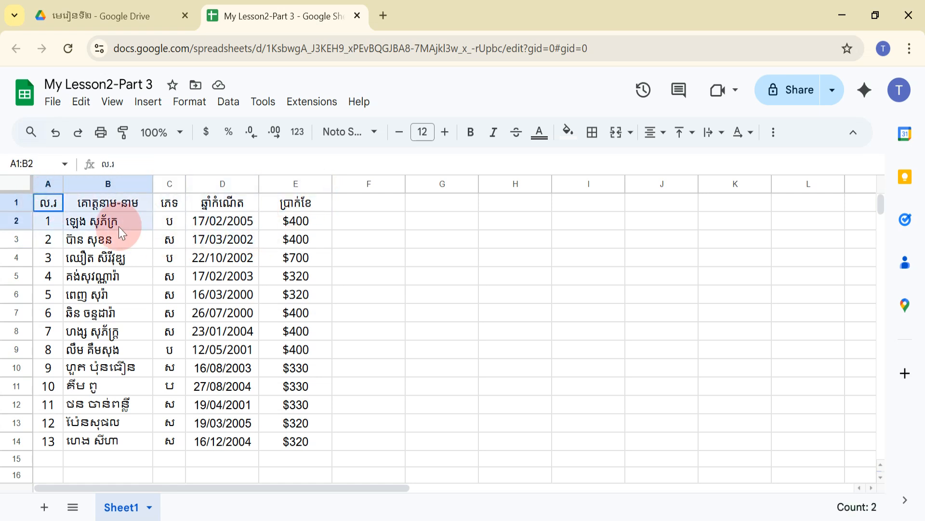
pyautogui.click(117, 314)
pyautogui.click(437, 301)
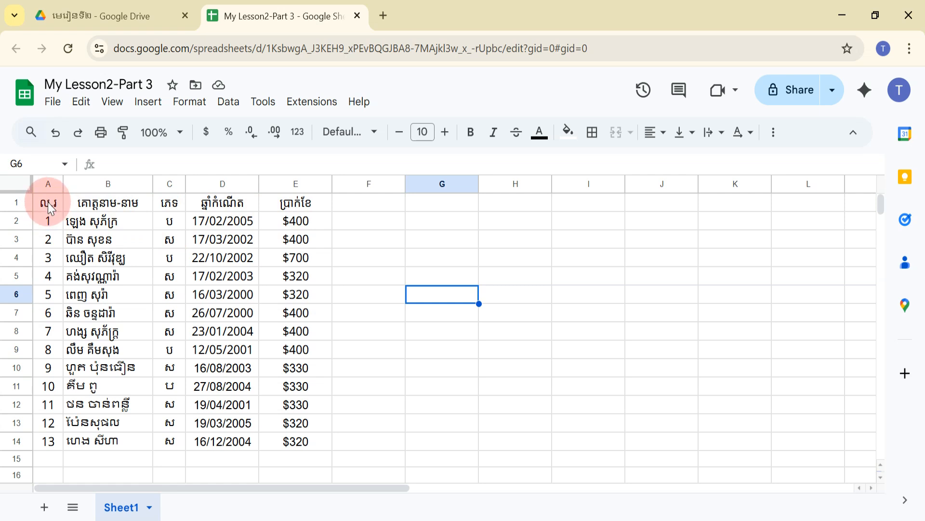
# - Select the header range A1:E1 and view the list of available fonts without changing the font
pyautogui.moveTo(50, 207); pyautogui.dragTo(308, 206)
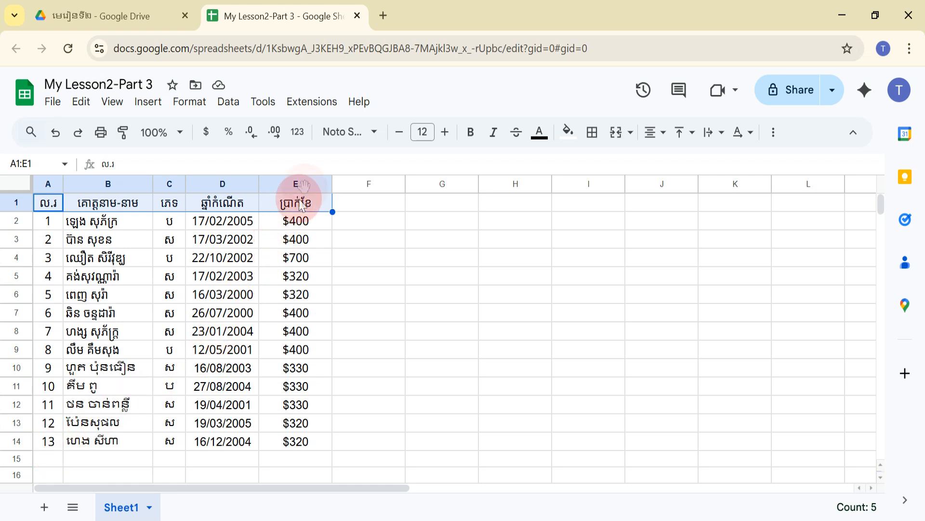
pyautogui.click(375, 135)
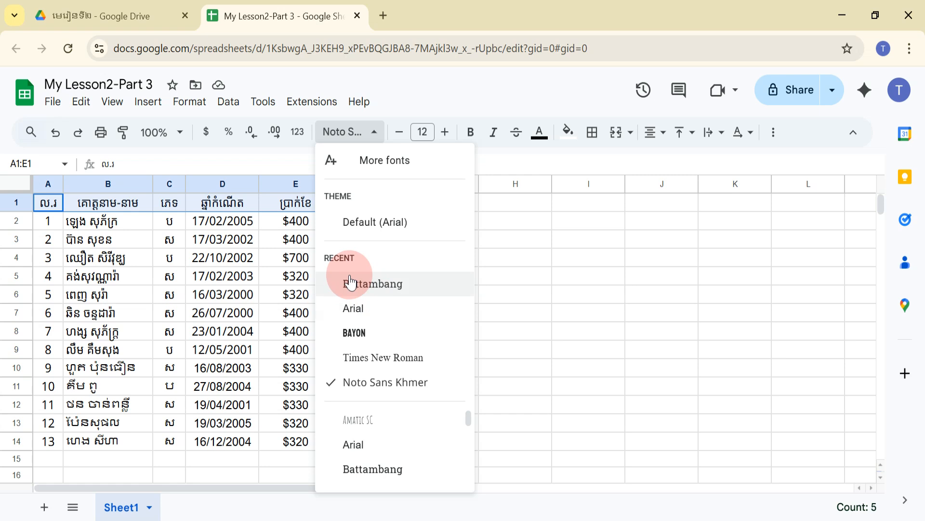
pyautogui.click(572, 265)
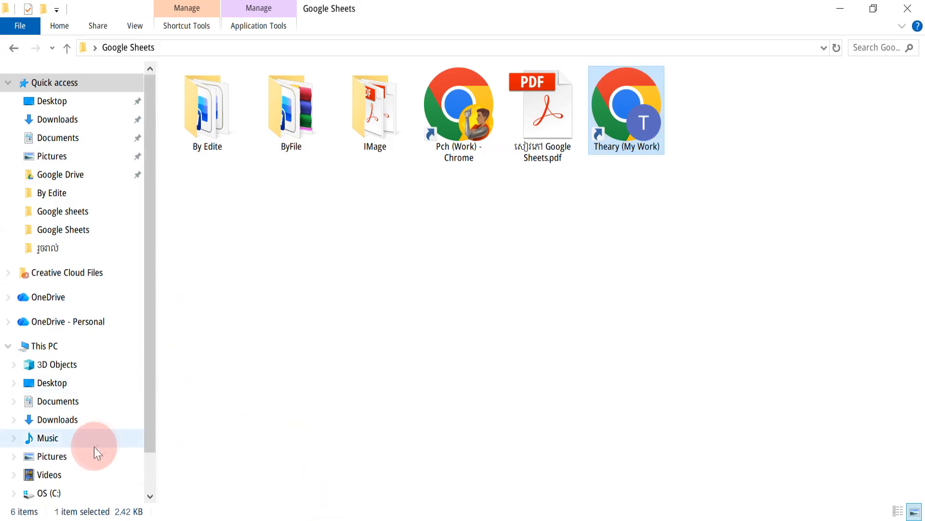
# - In File Explorer, open the Fonts folder inside C:\Windows and look through the installed fonts
pyautogui.scroll(-2, 72, 453)
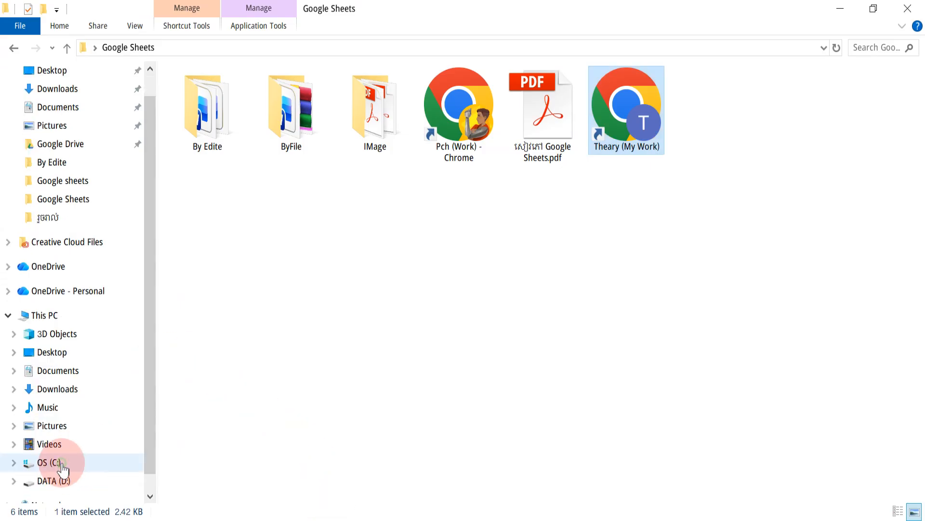
pyautogui.click(62, 464)
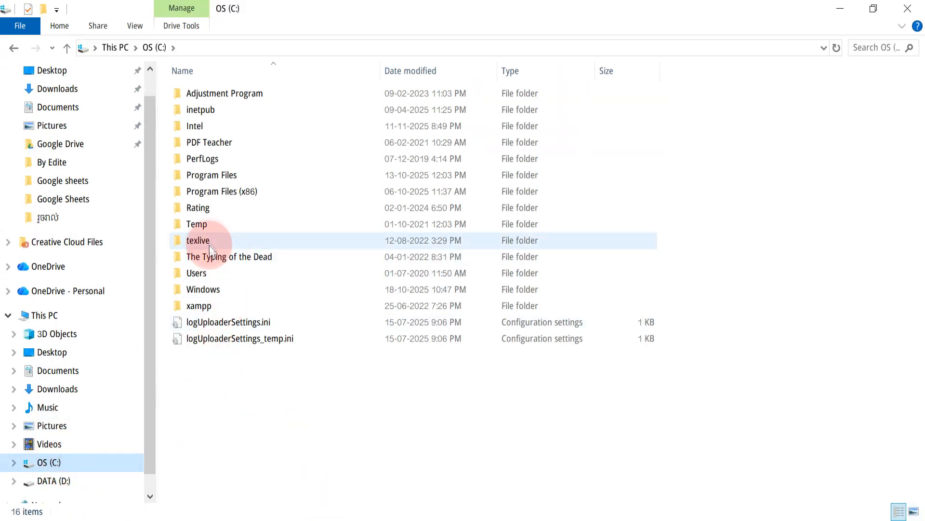
pyautogui.doubleClick(207, 289)
pyautogui.scroll(-2, 212, 289)
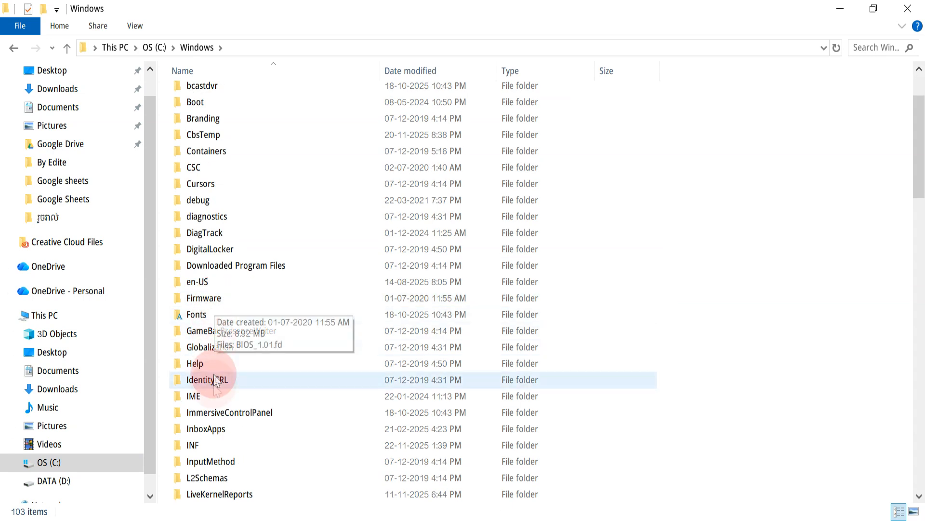
pyautogui.doubleClick(204, 316)
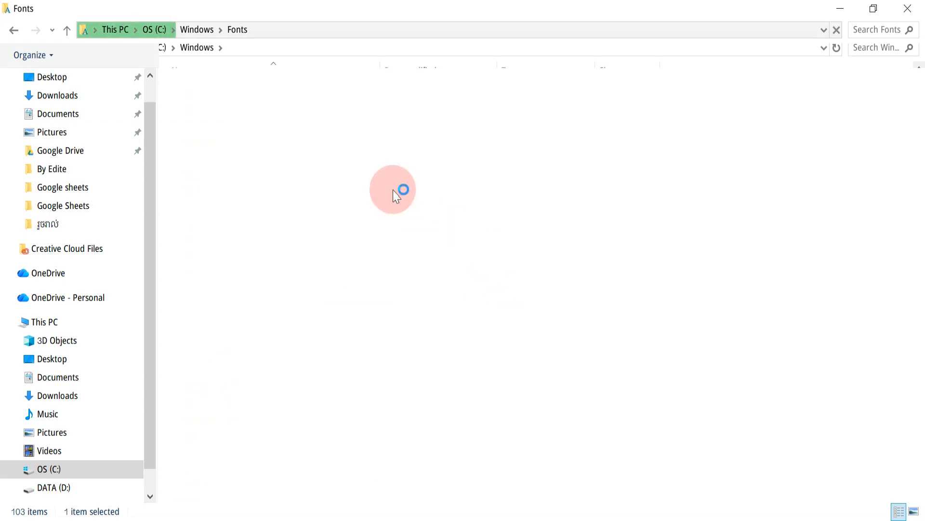
pyautogui.scroll(-5, 510, 218)
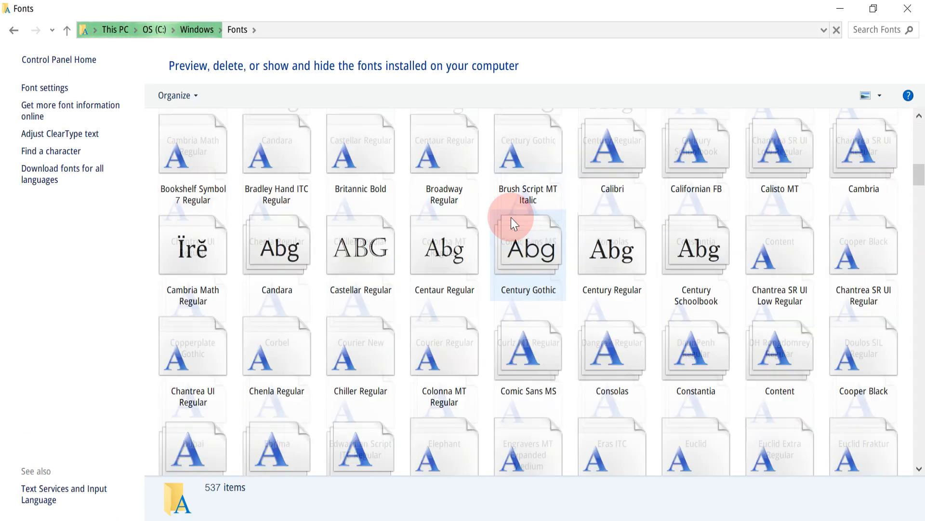
# - Switch to Word and browse its font list, comparing it with the font list in Google Sheets
pyautogui.click(69, 520)
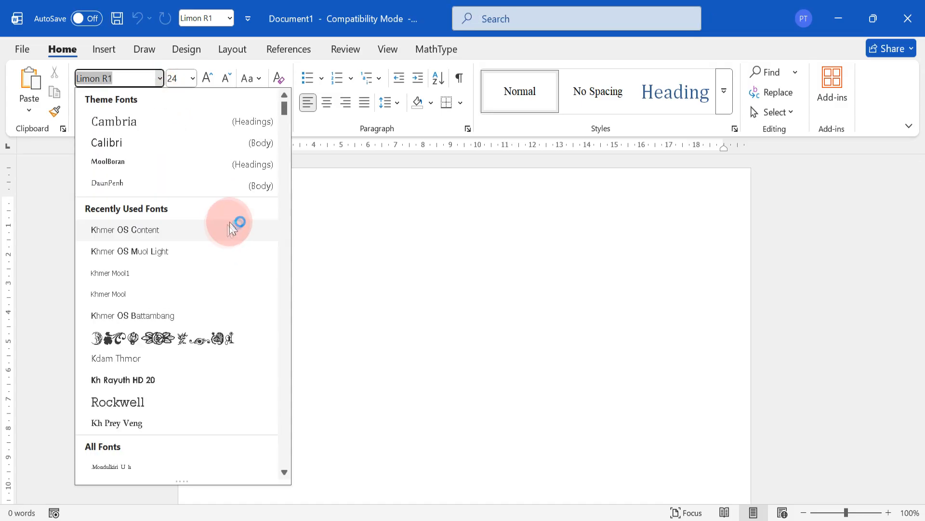
pyautogui.moveTo(284, 108); pyautogui.dragTo(305, 211)
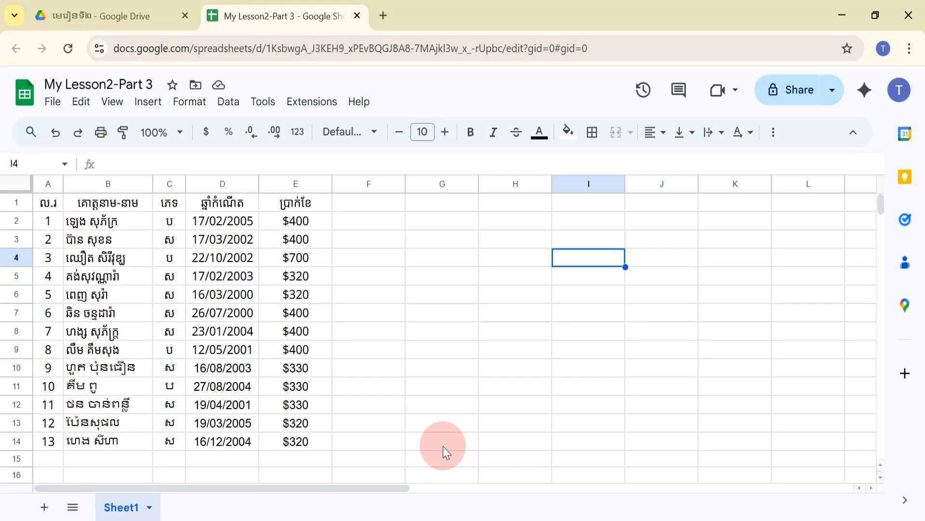
pyautogui.click(376, 138)
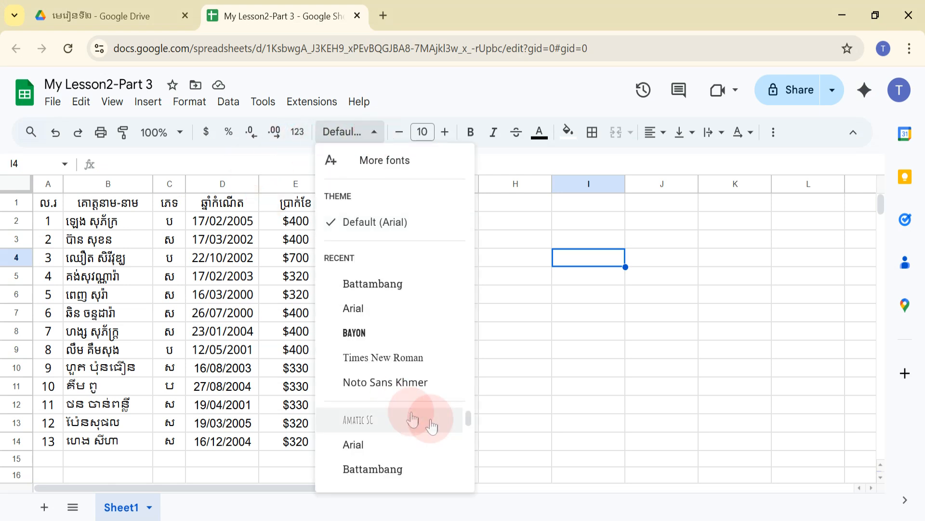
pyautogui.moveTo(468, 424)
pyautogui.mouseDown()
pyautogui.moveTo(468, 490)
pyautogui.moveTo(466, 418)
pyautogui.mouseUp()
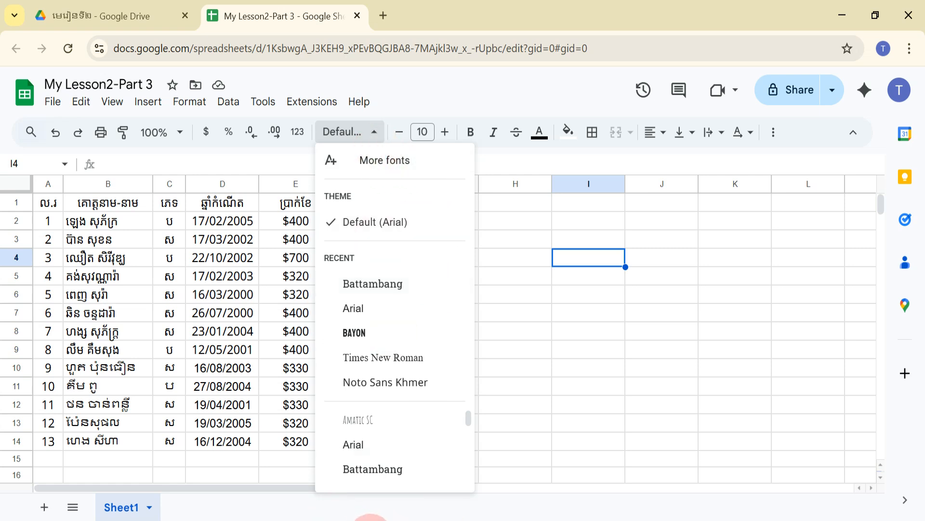
# - Switch to the Windows Fonts folder and examine the previews of the installed fonts
pyautogui.click(362, 458)
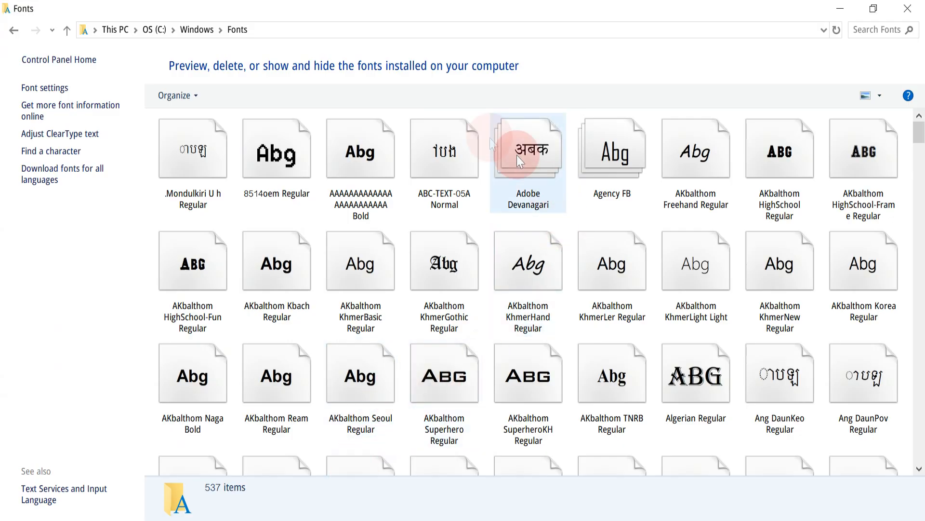
pyautogui.scroll(-10, 440, 282)
pyautogui.scroll(2, 441, 279)
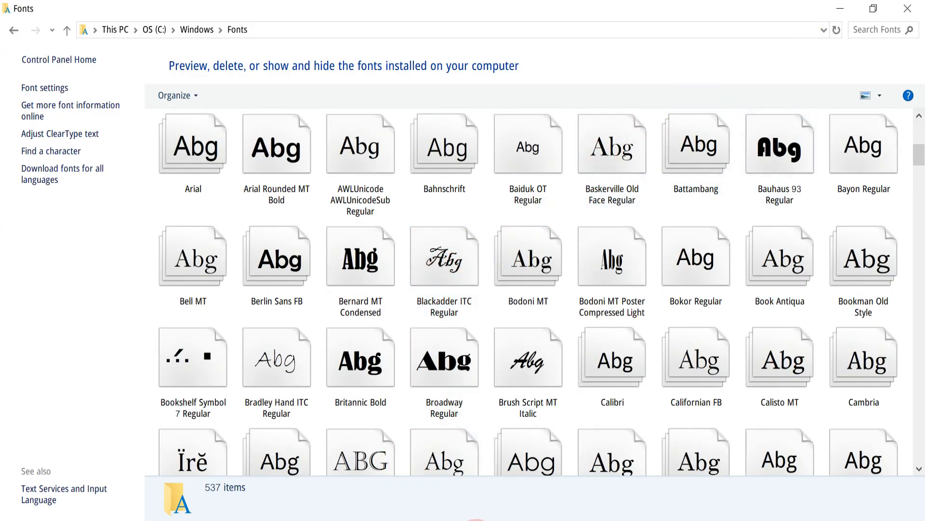
# - Switch back to Google Sheets, look through its font list and open the More fonts dialog
pyautogui.hotkey('alt', 'Tab')
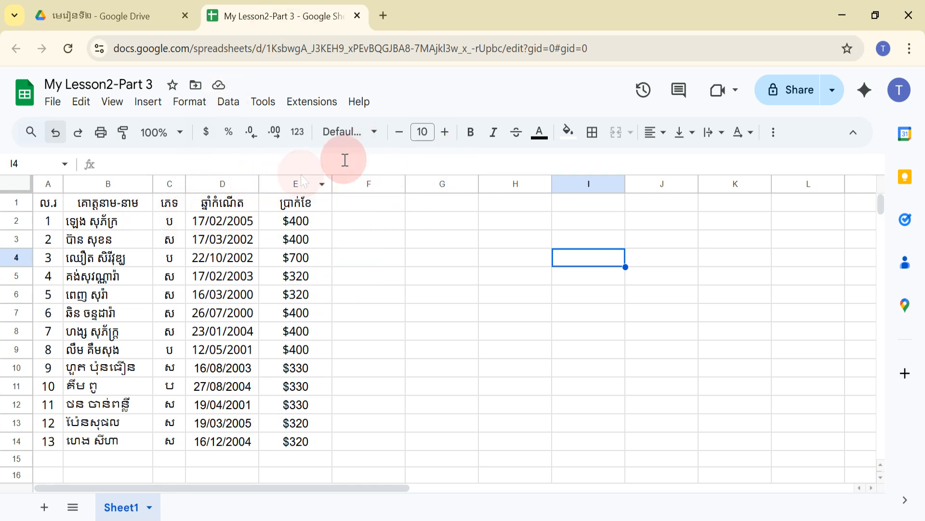
pyautogui.click(375, 137)
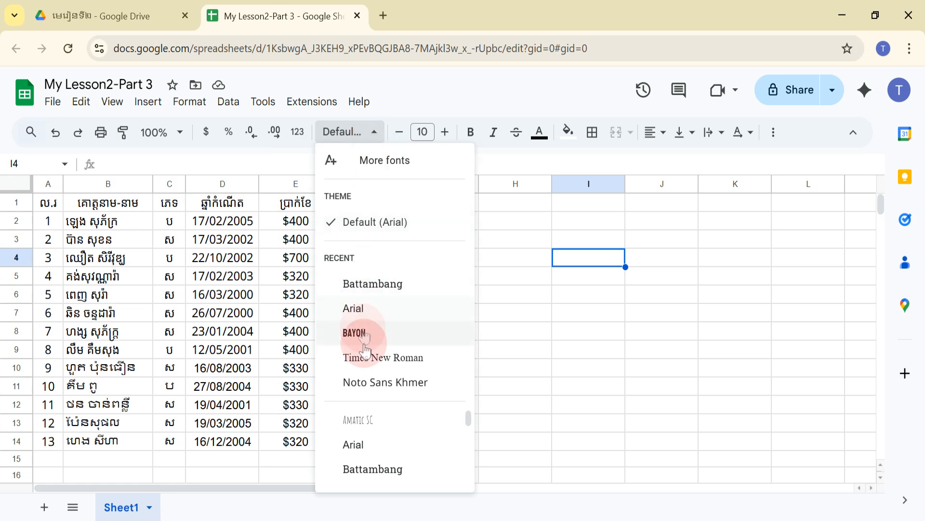
pyautogui.scroll(-5, 434, 426)
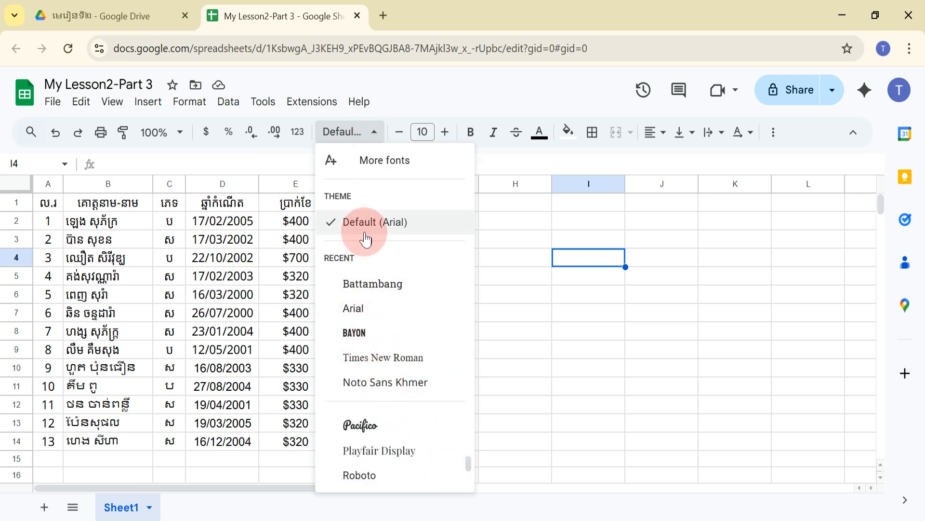
pyautogui.scroll(1, 361, 423)
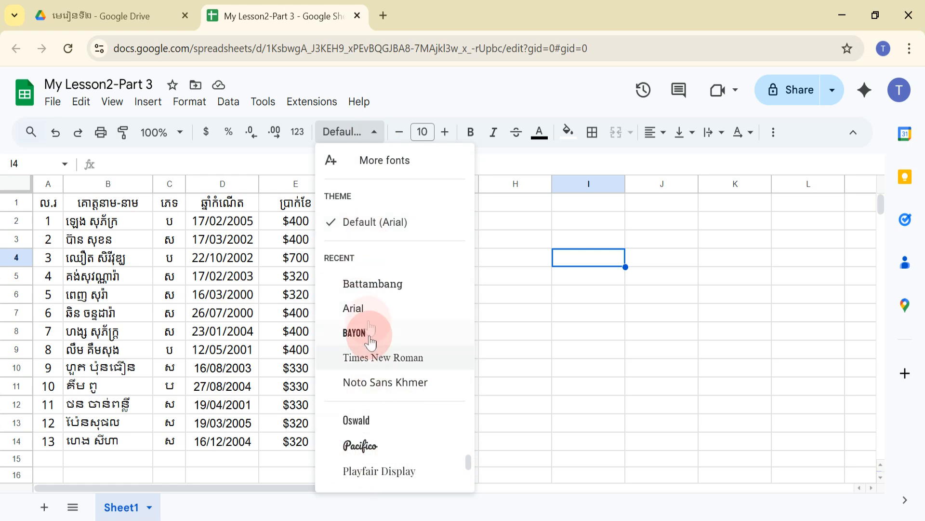
pyautogui.click(373, 168)
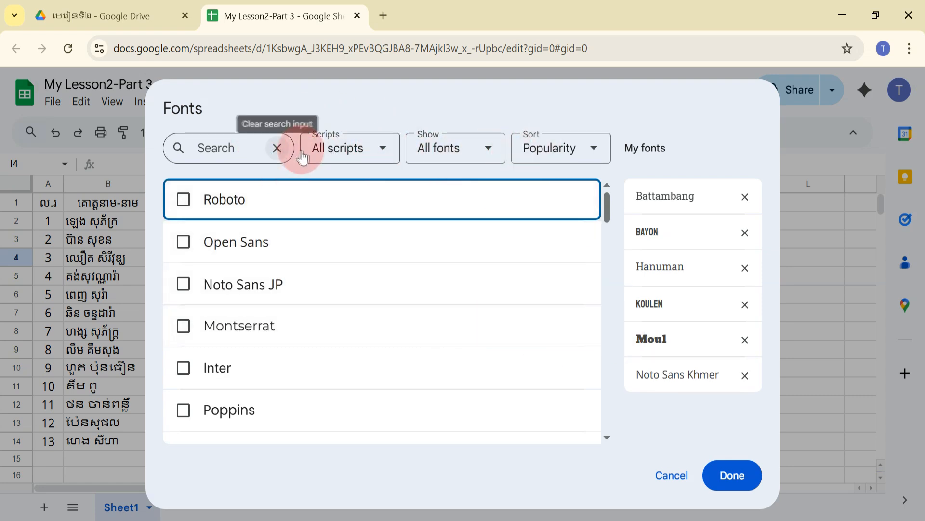
pyautogui.click(248, 151)
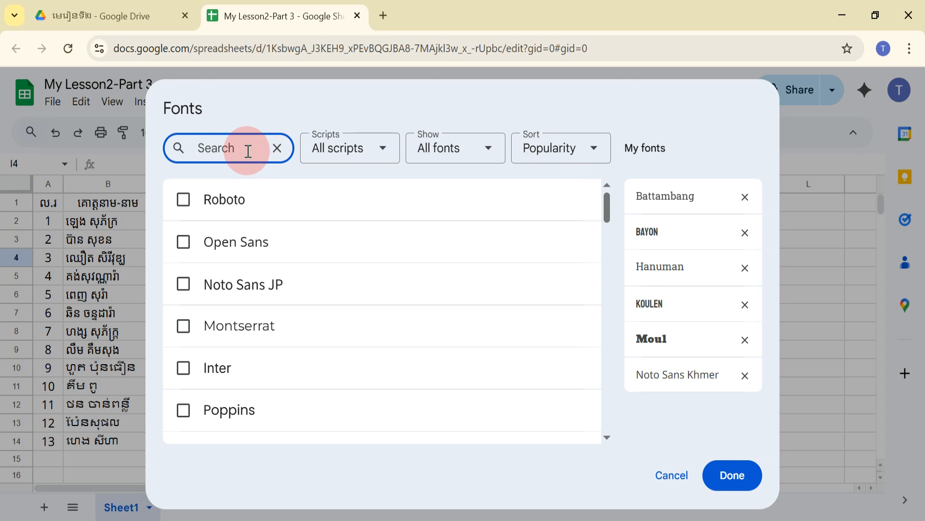
# - Switch to the PDF guide and read the instructions on filtering fonts by script and sorting them
pyautogui.click(367, 513)
pyautogui.scroll(-3, 368, 313)
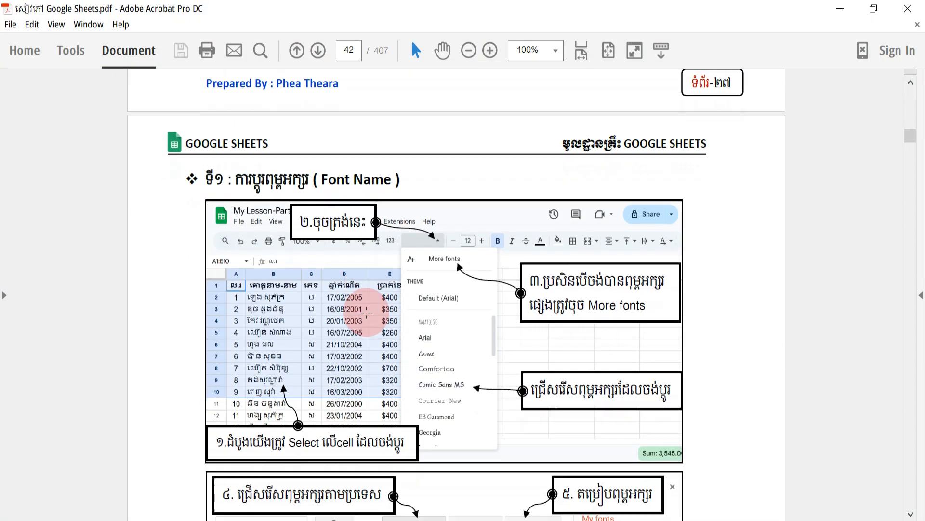
pyautogui.scroll(-5, 367, 311)
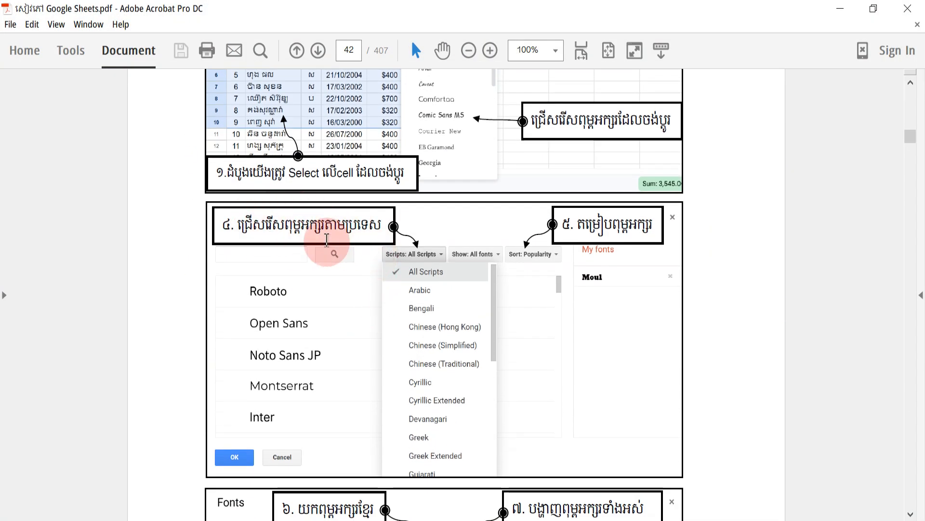
pyautogui.scroll(-10, 459, 295)
pyautogui.scroll(-5, 386, 368)
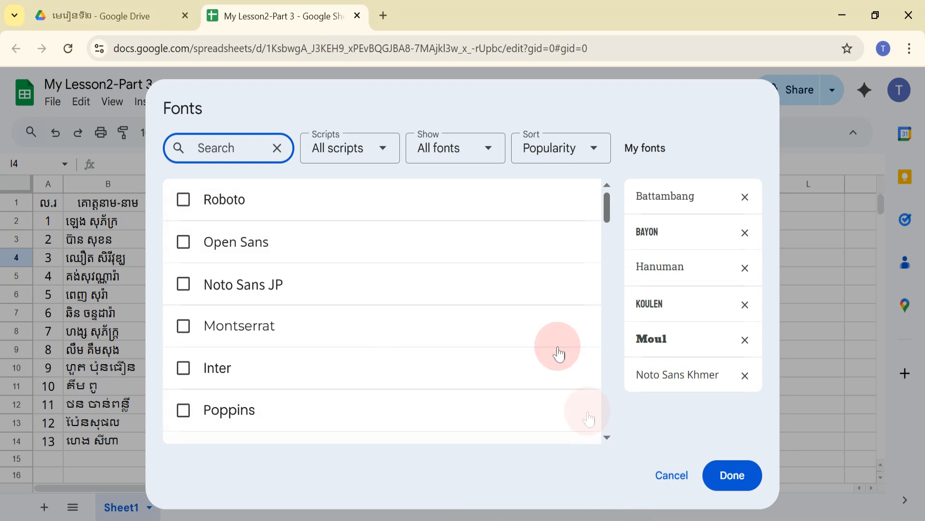
# - Filter the Fonts dialog by the Khmer script, examine the fonts listed there, and close the dialog
pyautogui.click(356, 149)
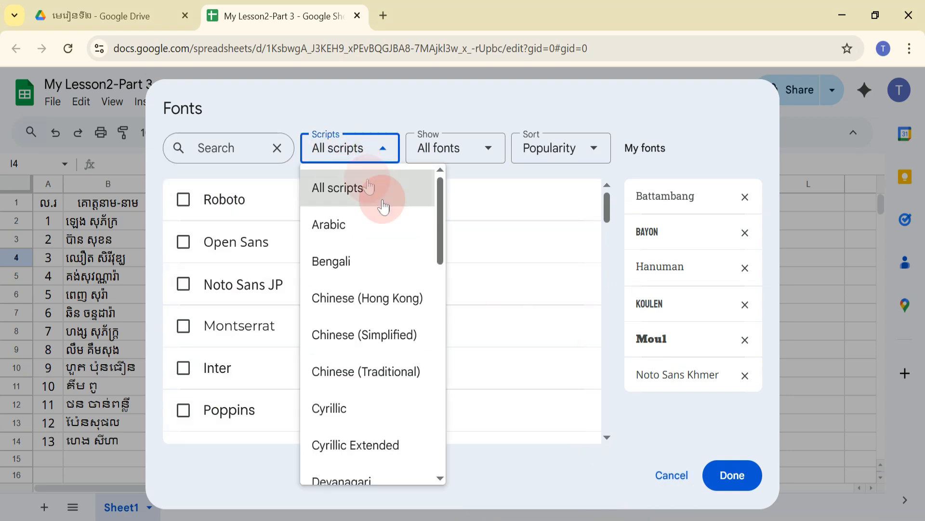
pyautogui.moveTo(437, 238); pyautogui.dragTo(447, 383)
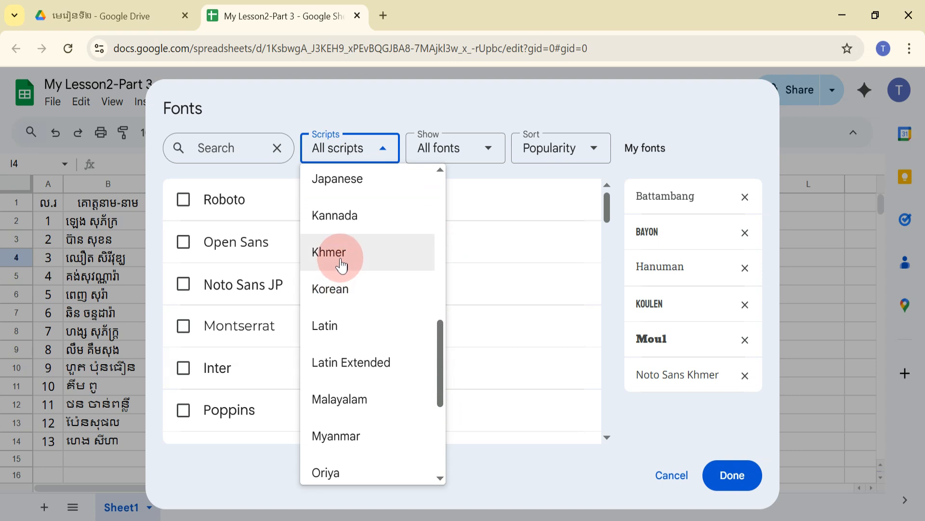
pyautogui.click(341, 264)
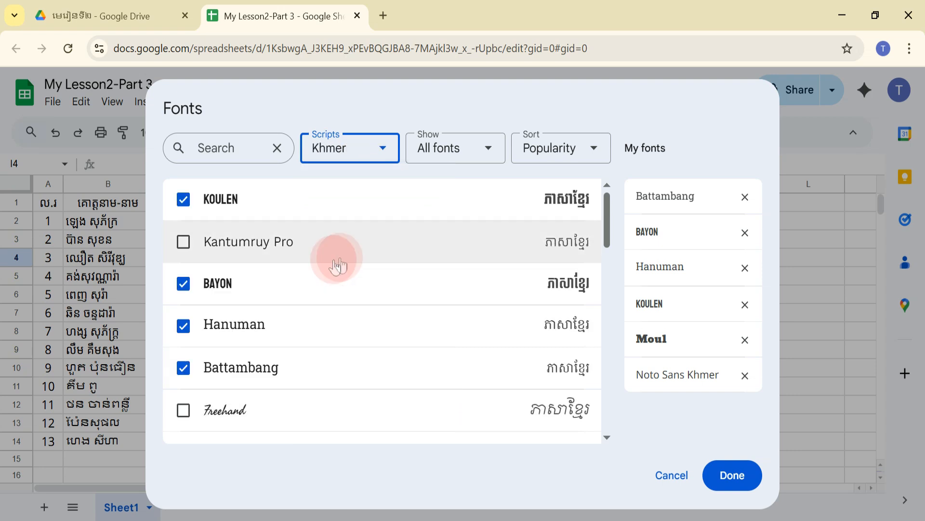
pyautogui.click(670, 196)
pyautogui.moveTo(607, 220)
pyautogui.mouseDown()
pyautogui.moveTo(589, 415)
pyautogui.moveTo(605, 403)
pyautogui.moveTo(606, 219)
pyautogui.mouseUp()
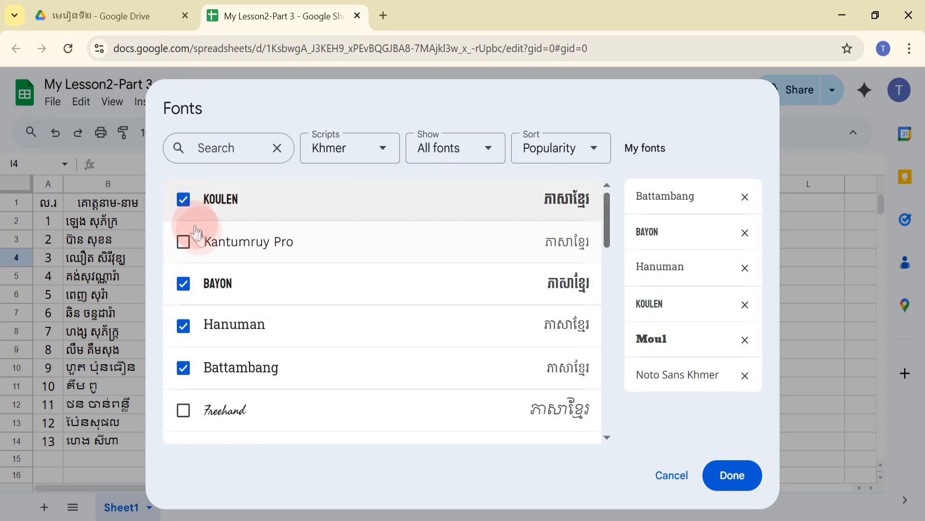
pyautogui.moveTo(610, 219)
pyautogui.mouseDown()
pyautogui.moveTo(598, 291)
pyautogui.moveTo(619, 208)
pyautogui.mouseUp()
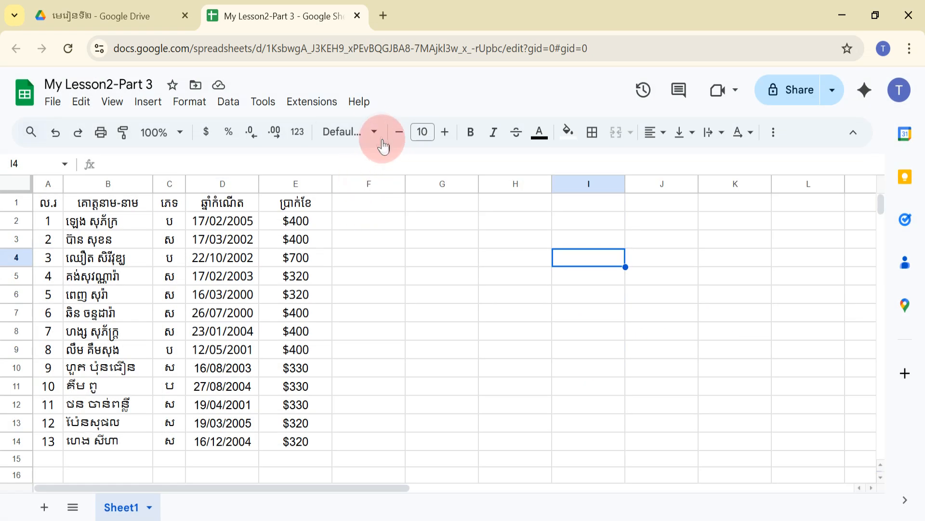
# - Open More fonts, filter the list by the Khmer script, and add the Angkor font to My fonts
pyautogui.click(382, 139)
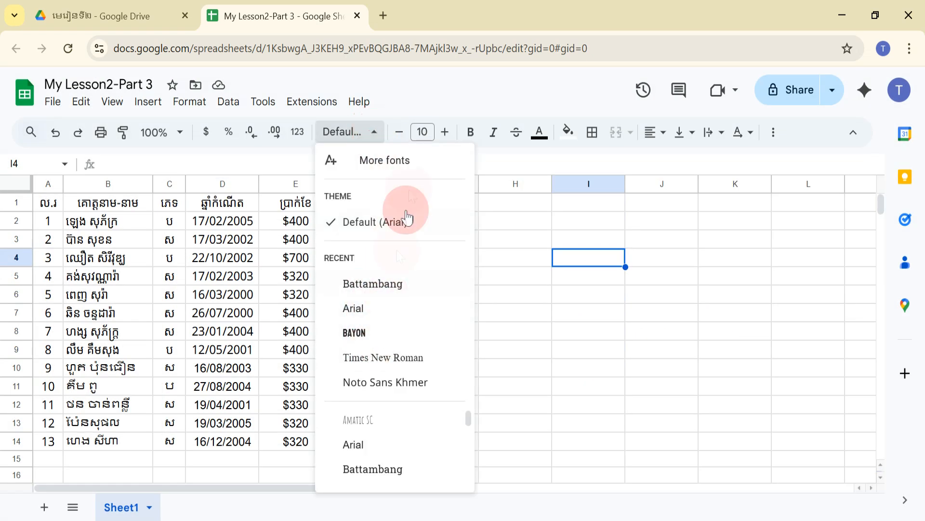
pyautogui.click(368, 163)
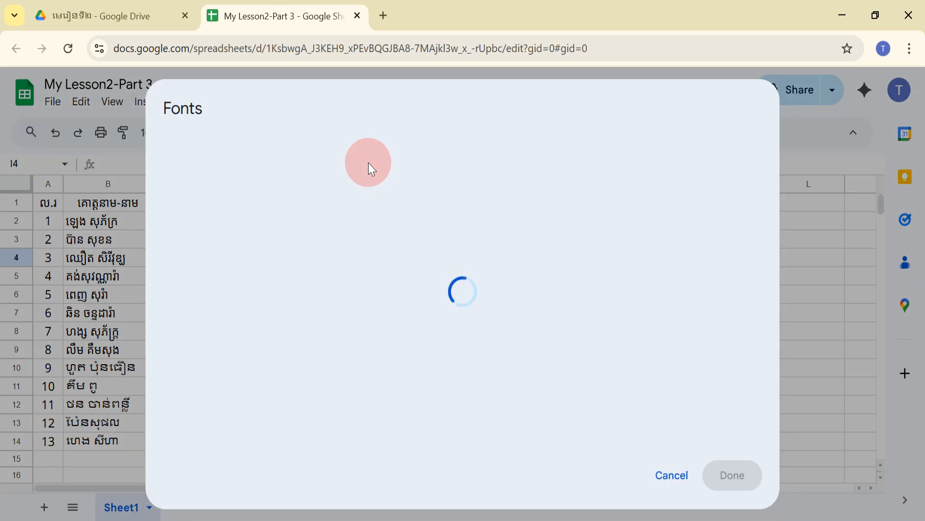
pyautogui.click(383, 155)
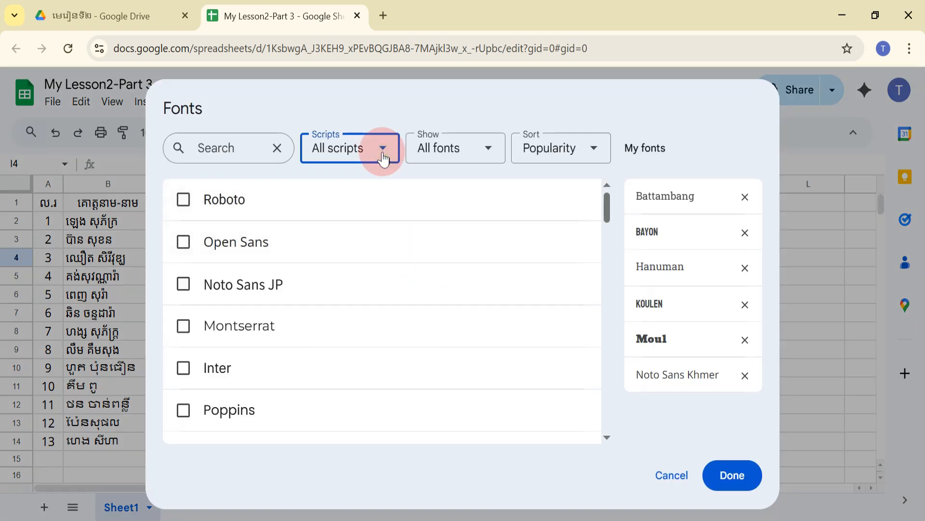
pyautogui.scroll(-5, 383, 294)
pyautogui.click(332, 202)
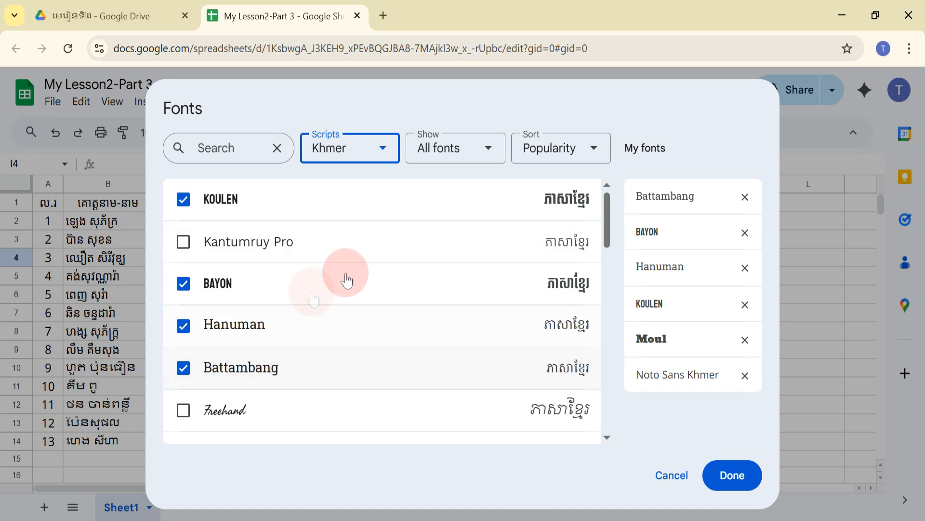
pyautogui.moveTo(607, 219); pyautogui.dragTo(594, 275)
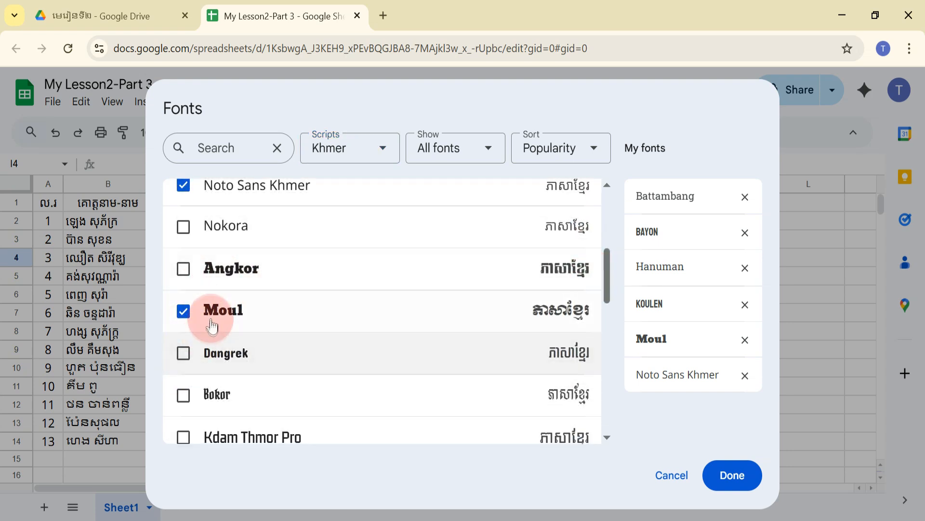
pyautogui.click(188, 270)
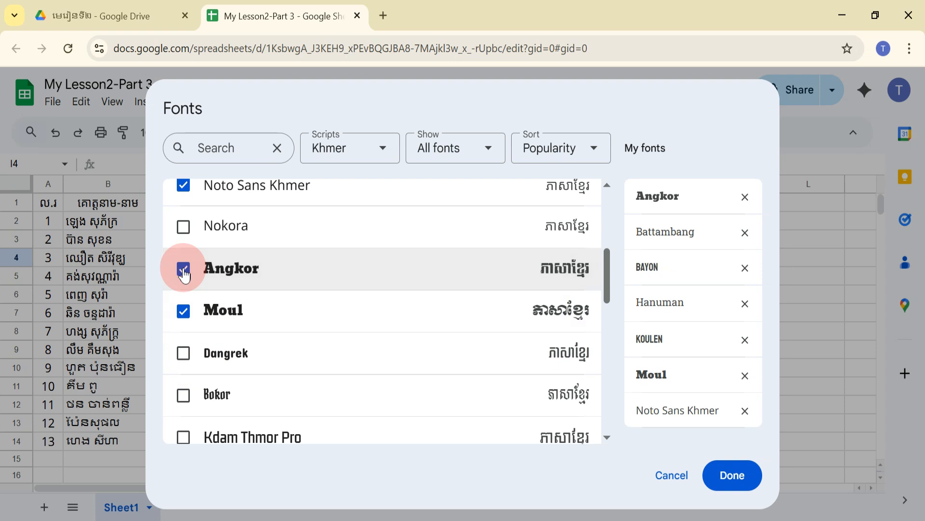
pyautogui.click(729, 479)
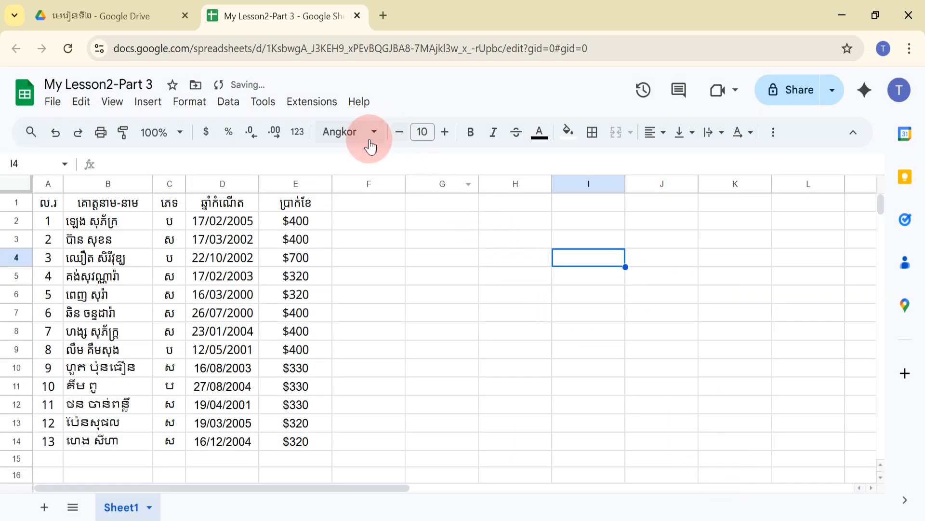
# - Check the font list for Angkor, then reopen More fonts and preview the Display and Handwriting categories before restoring All fonts
pyautogui.click(371, 138)
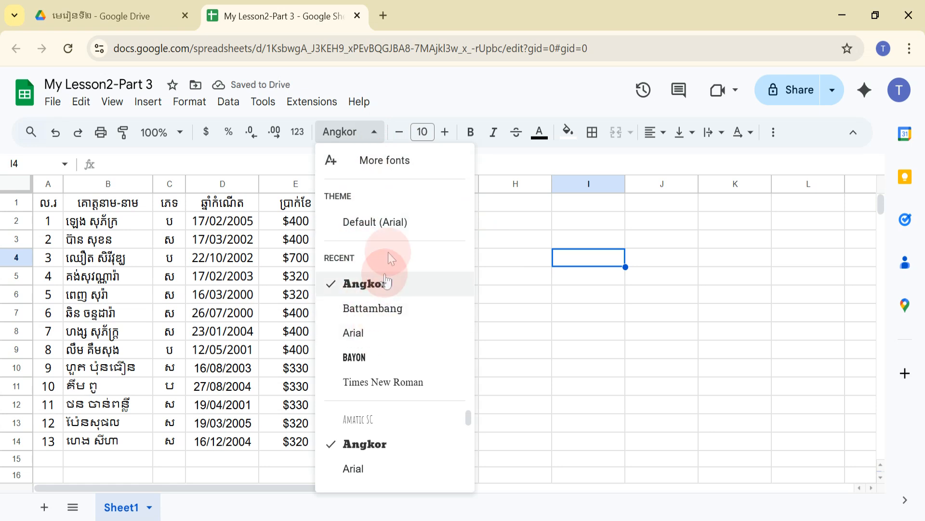
pyautogui.click(379, 164)
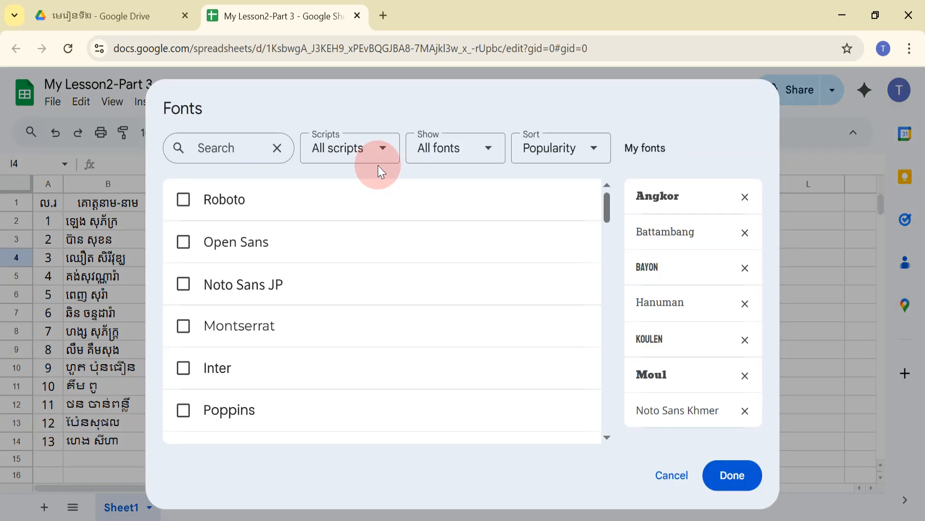
pyautogui.click(573, 153)
pyautogui.click(482, 152)
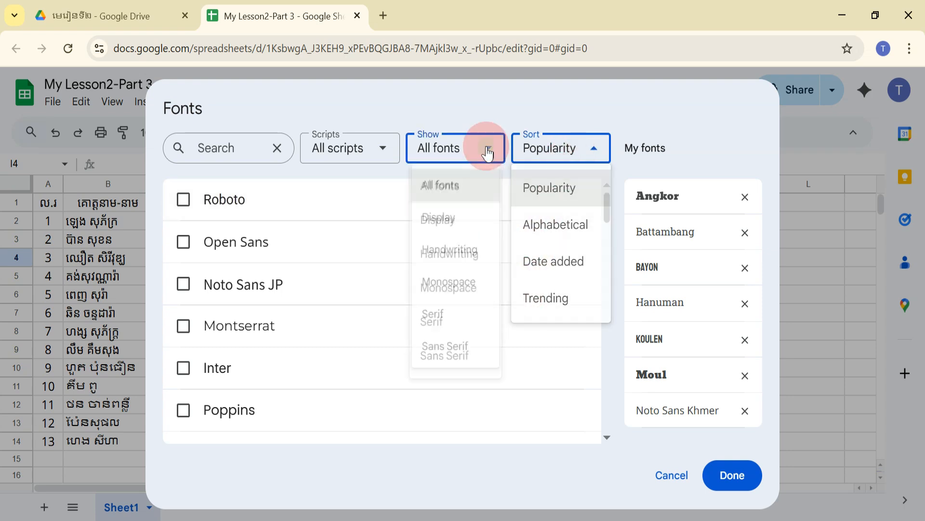
pyautogui.click(446, 224)
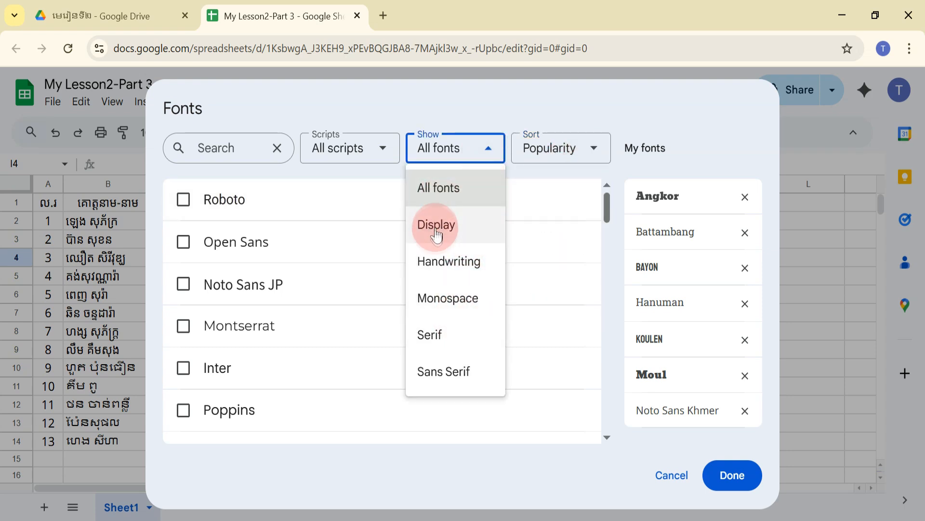
pyautogui.doubleClick(447, 226)
pyautogui.click(462, 337)
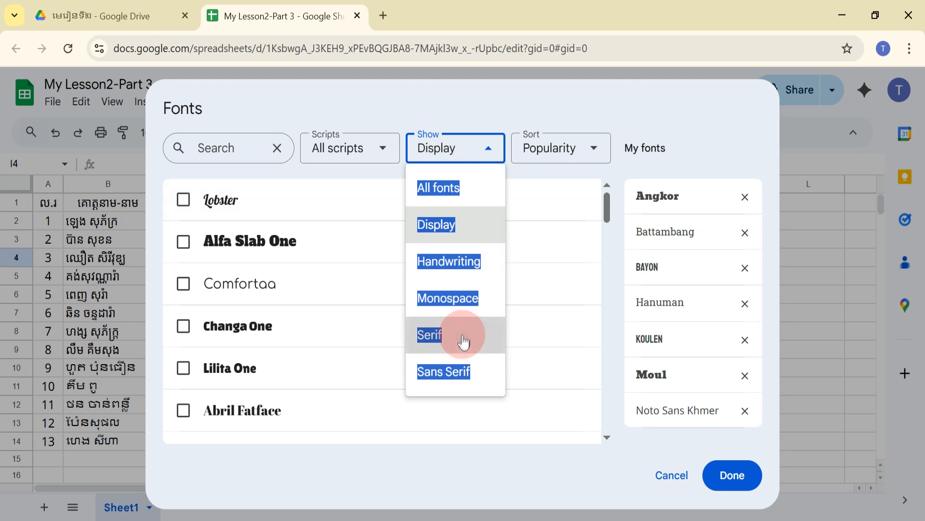
pyautogui.click(465, 273)
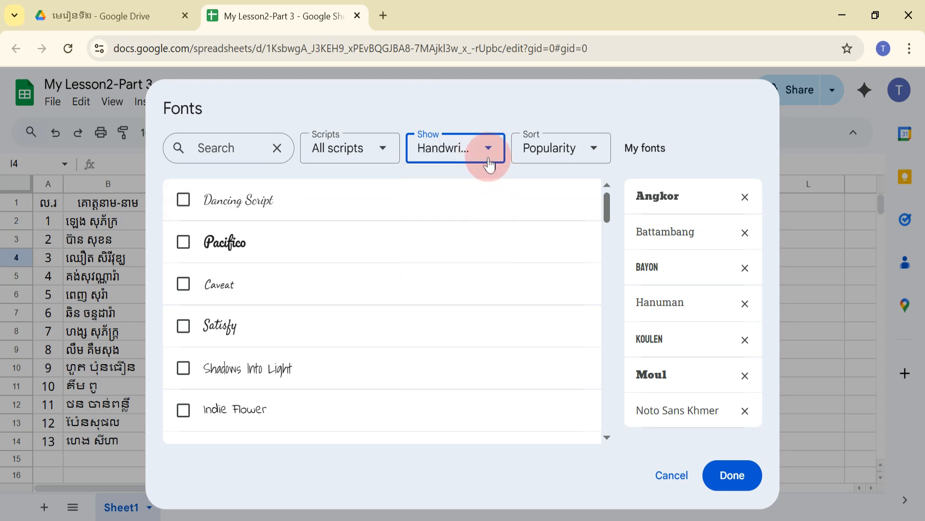
pyautogui.click(489, 165)
pyautogui.click(458, 189)
# - Filter the Fonts dialog by the Khmer script again, look through the whole list, and close the dialog
pyautogui.click(351, 149)
pyautogui.scroll(-5, 378, 314)
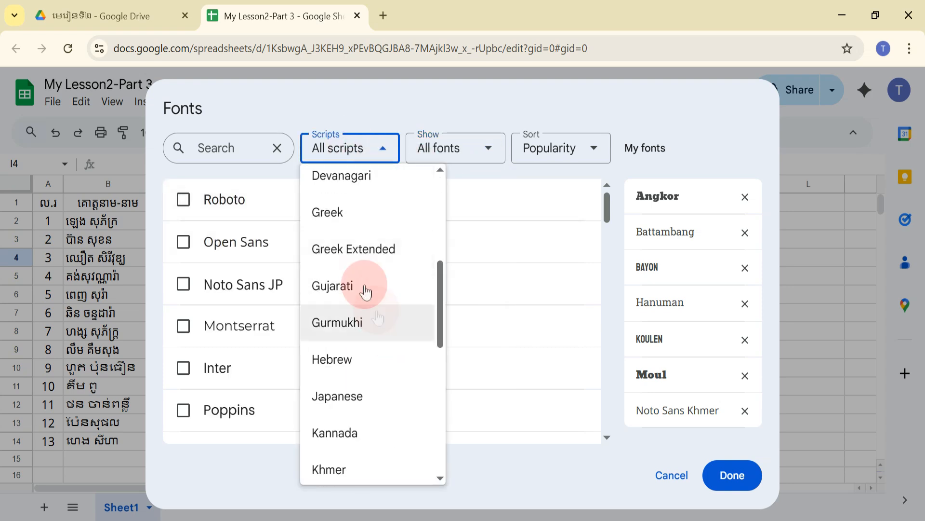
pyautogui.scroll(-5, 365, 291)
pyautogui.click(331, 241)
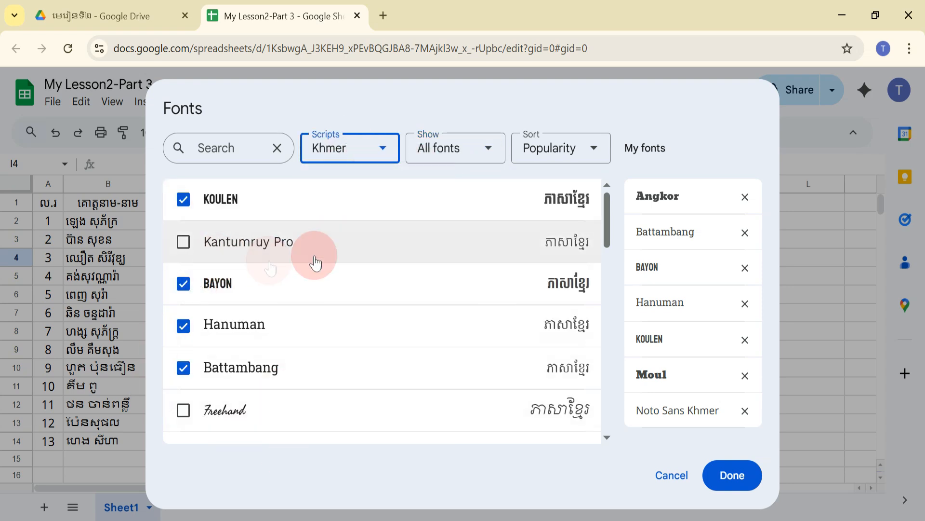
pyautogui.click(607, 229)
pyautogui.moveTo(609, 233); pyautogui.dragTo(595, 444)
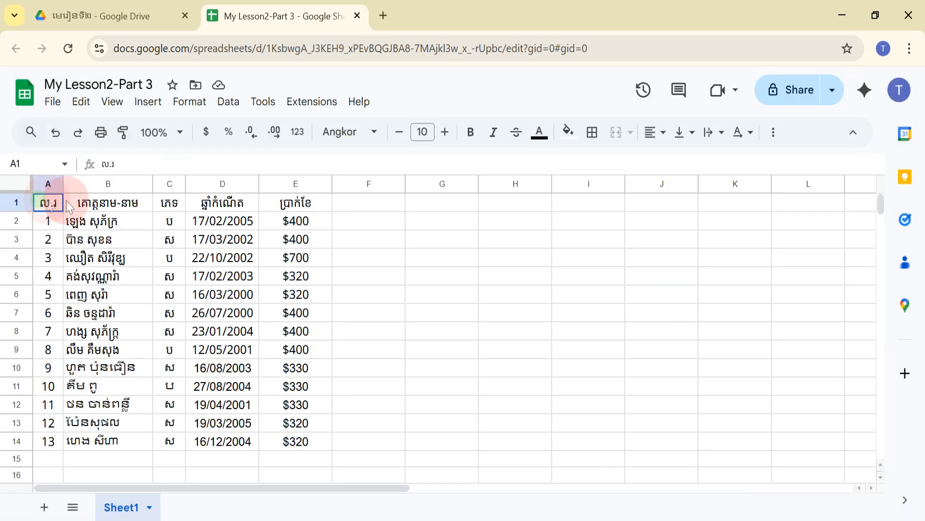
# - Change the font of the table's header row A1:E1 to Angkor
pyautogui.moveTo(46, 201); pyautogui.dragTo(309, 204)
pyautogui.click(374, 133)
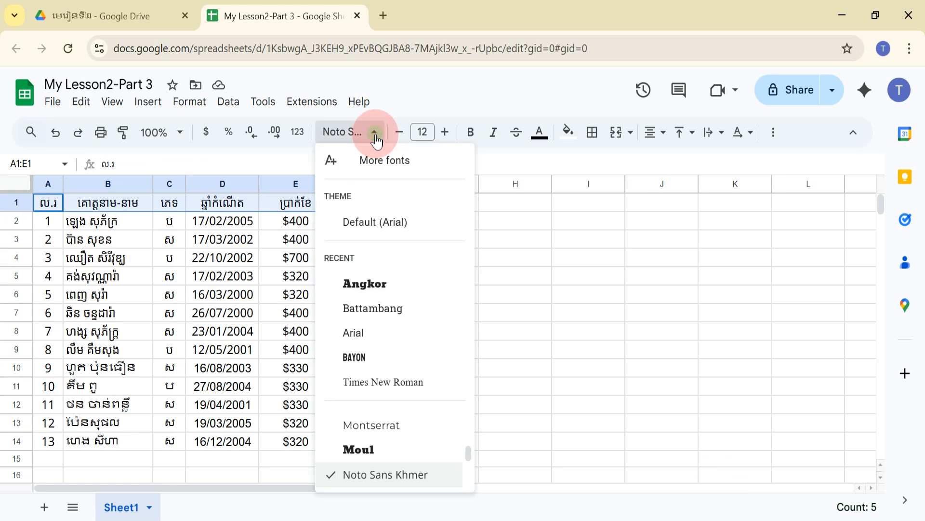
pyautogui.click(391, 289)
pyautogui.moveTo(15, 209); pyautogui.dragTo(15, 218)
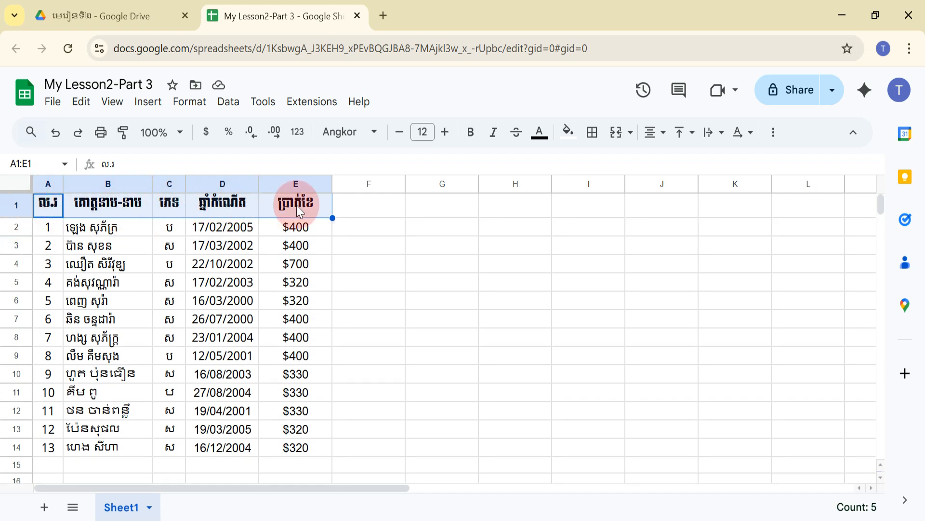
pyautogui.click(356, 281)
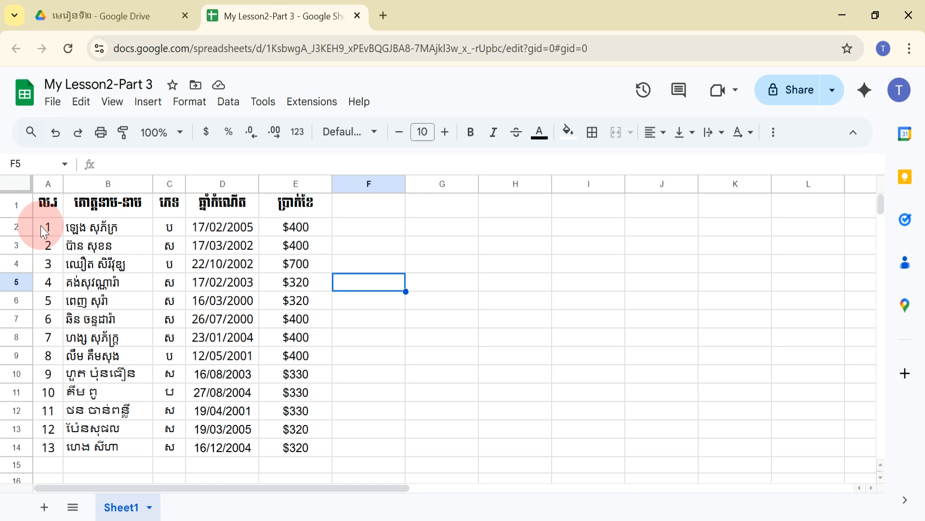
# - Change the font of the table's data cells A2:E14 to Battambang
pyautogui.moveTo(41, 225); pyautogui.dragTo(290, 450)
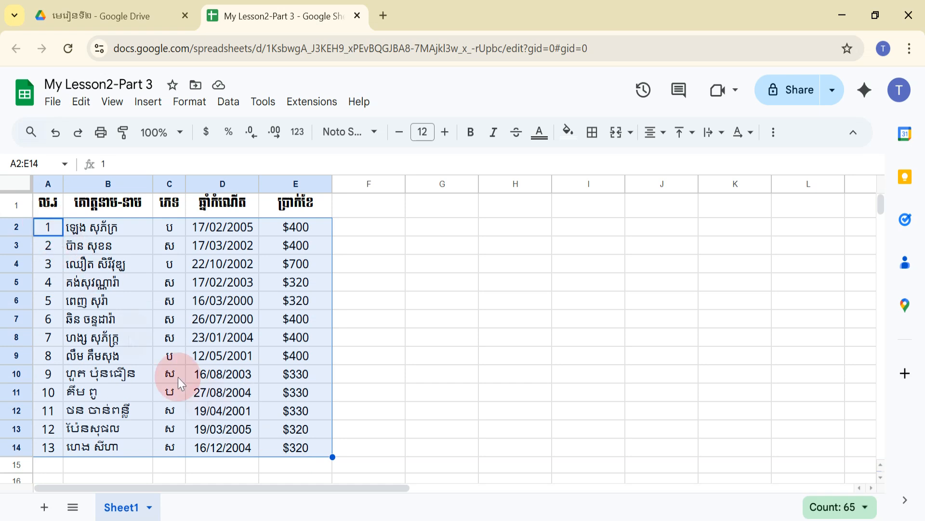
pyautogui.click(375, 131)
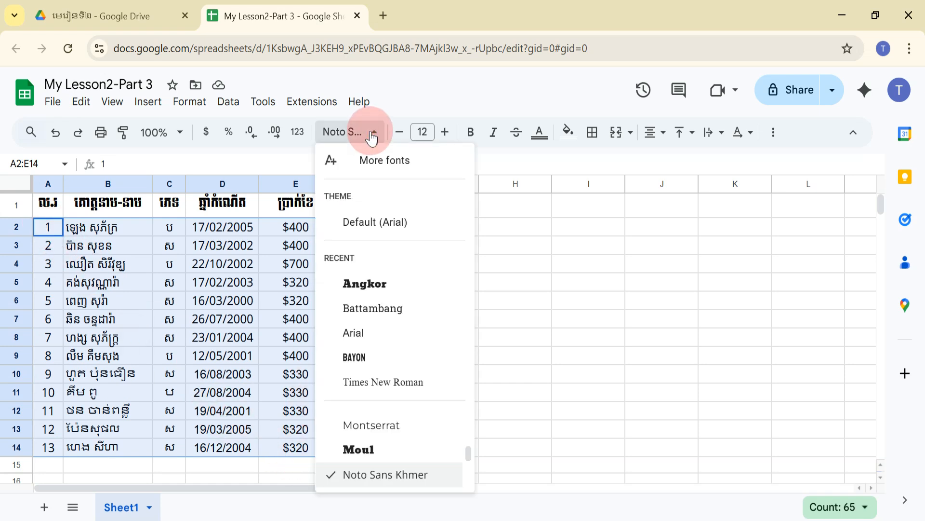
pyautogui.click(372, 319)
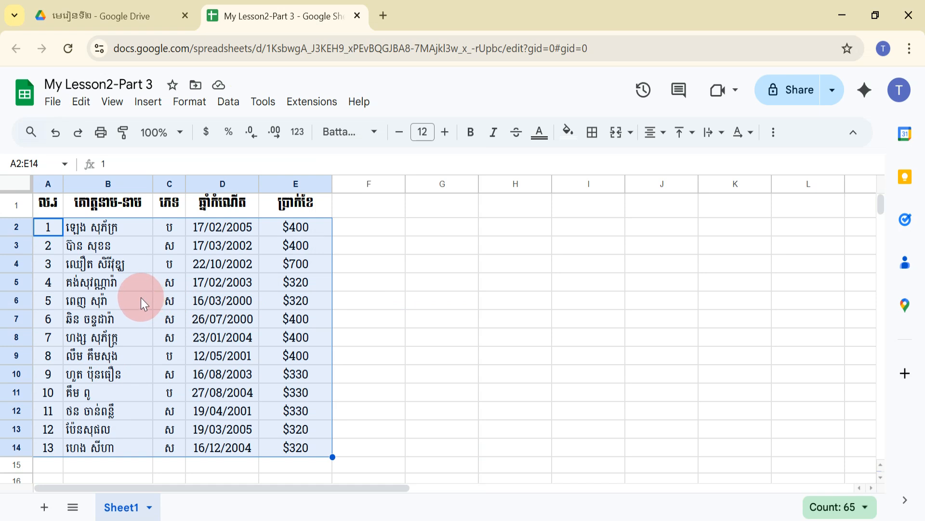
# - Switch to the PDF guide and read the section on changing the font size
pyautogui.hotkey('alt', 'Tab')
pyautogui.scroll(-1, 348, 344)
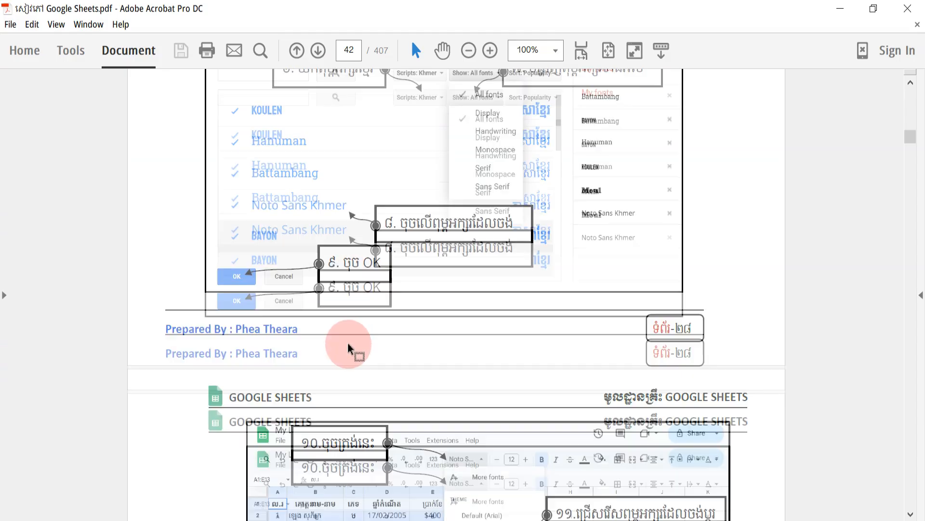
pyautogui.scroll(-10, 348, 344)
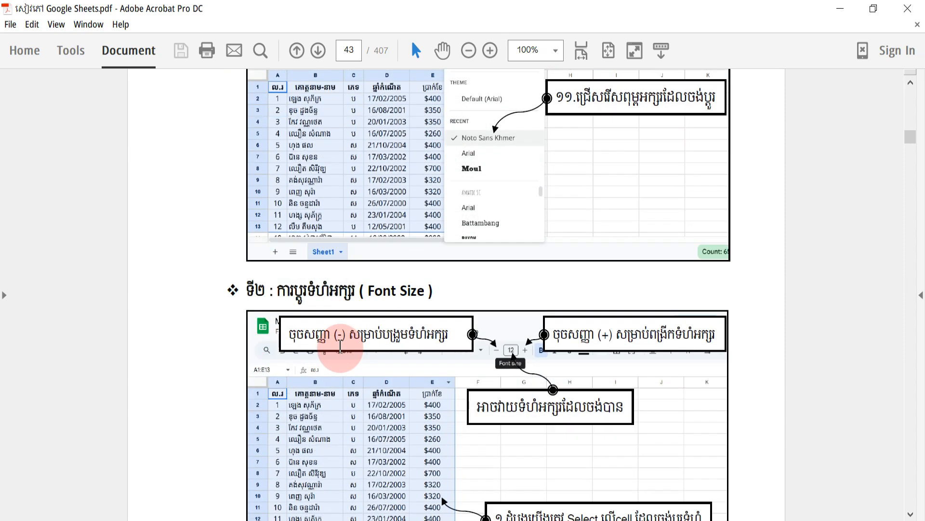
pyautogui.moveTo(281, 294); pyautogui.dragTo(435, 281)
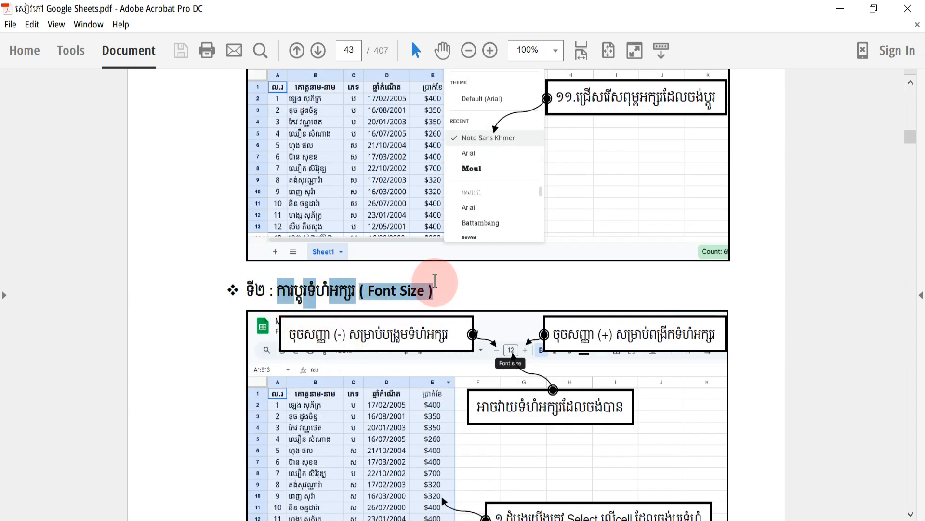
pyautogui.click(441, 290)
# - Switch back to Google Sheets and look at the font size options for the data cells A2:E14
pyautogui.click(479, 519)
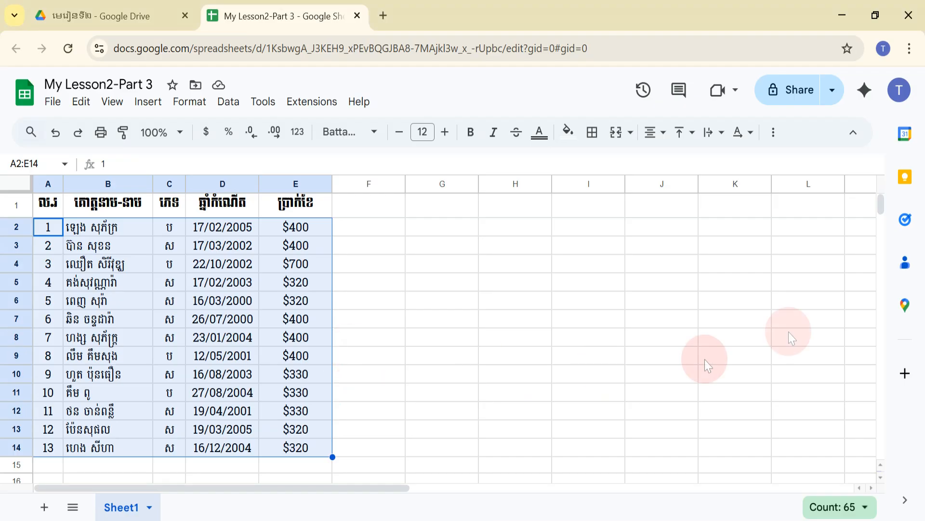
pyautogui.click(424, 131)
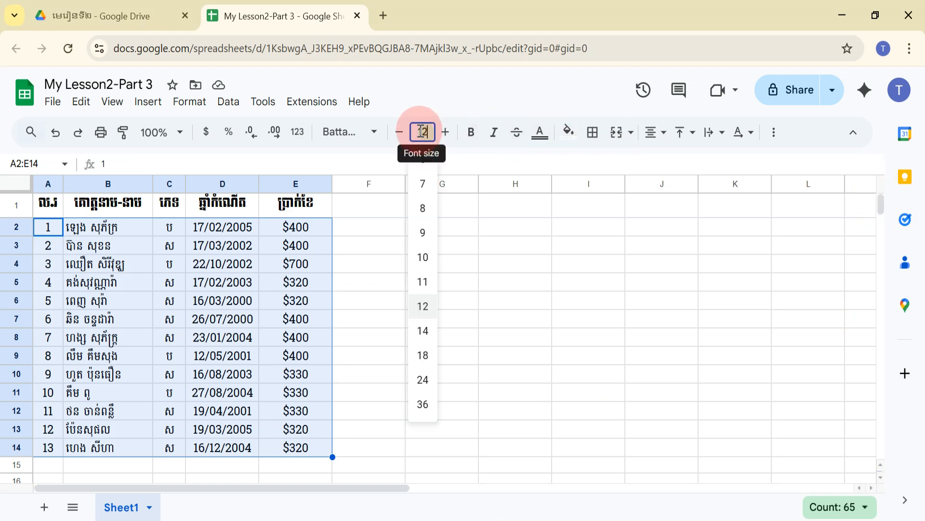
pyautogui.click(455, 149)
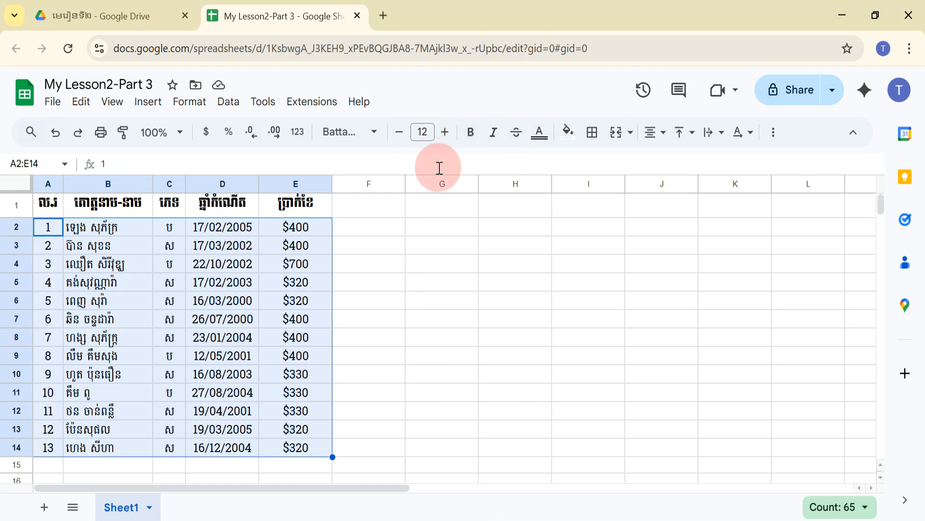
# - Increase the font size of the header row A1:E1 to 20 in single-point increments
pyautogui.click(344, 263)
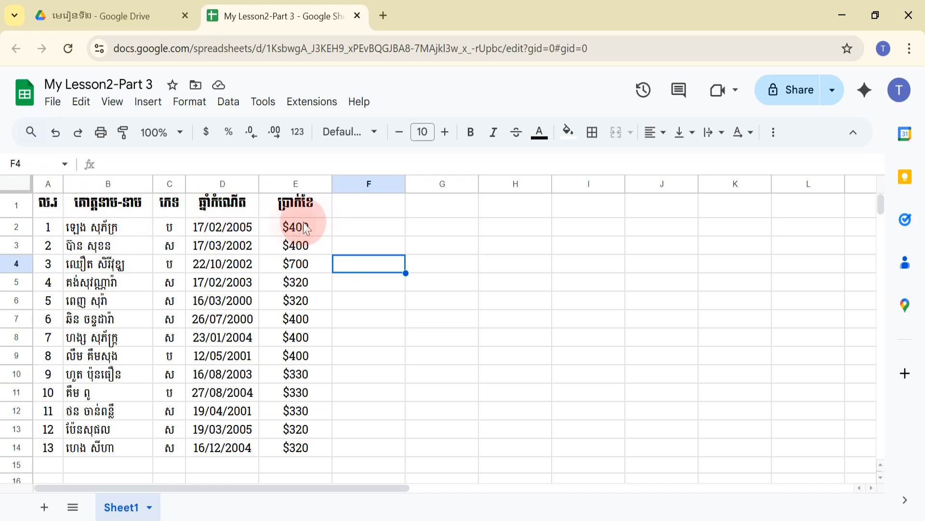
pyautogui.moveTo(314, 207); pyautogui.dragTo(57, 207)
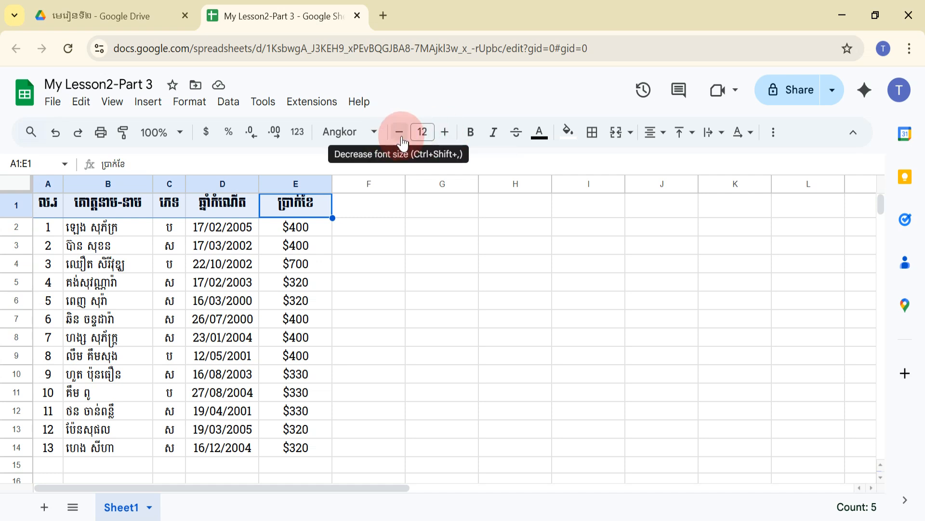
pyautogui.click(444, 138)
pyautogui.click(444, 138)
pyautogui.click(445, 138)
pyautogui.click(445, 139)
pyautogui.click(444, 139)
pyautogui.click(444, 139)
pyautogui.click(444, 138)
pyautogui.click(445, 138)
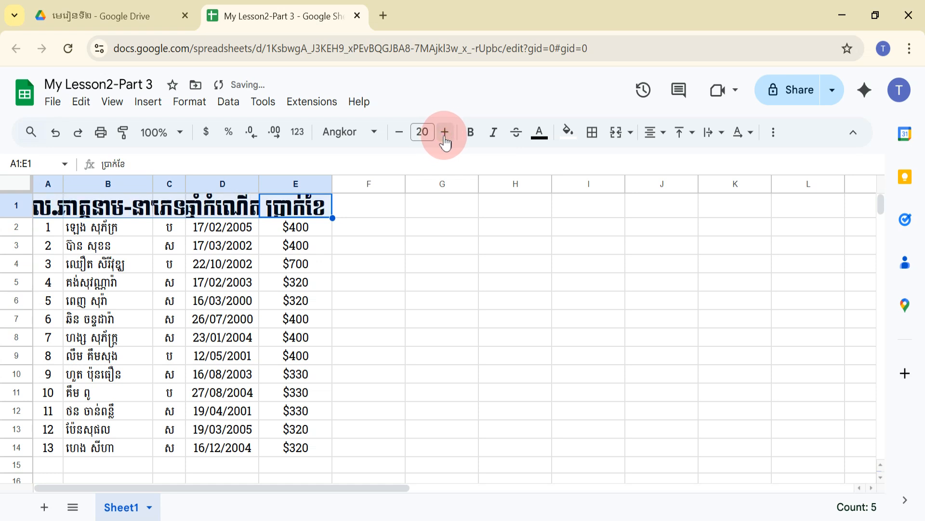
# - Enlarge the header row's text a few more points and reduce its font size stepwise to 12
pyautogui.click(423, 132)
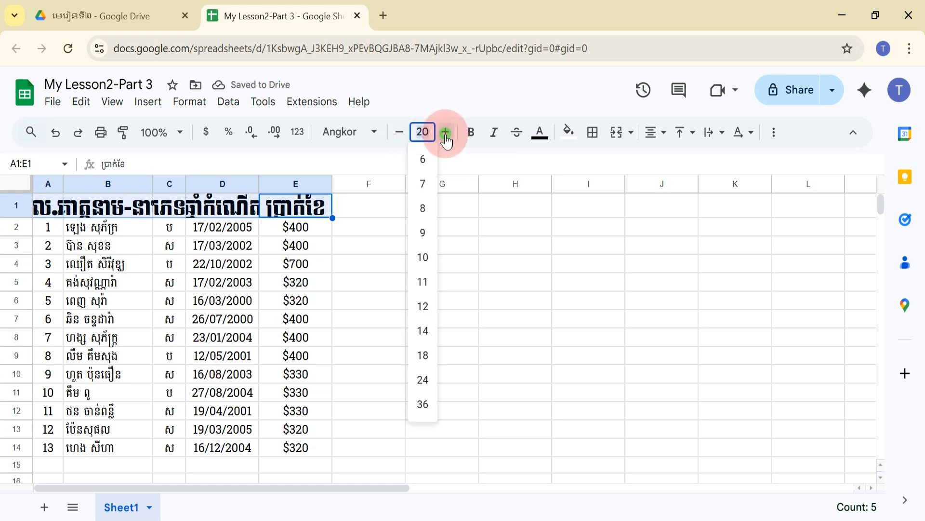
pyautogui.click(445, 138)
pyautogui.click(445, 139)
pyautogui.click(445, 138)
pyautogui.click(445, 139)
pyautogui.doubleClick(399, 139)
pyautogui.click(399, 140)
pyautogui.doubleClick(400, 140)
pyautogui.click(400, 140)
pyautogui.doubleClick(400, 141)
pyautogui.doubleClick(401, 143)
pyautogui.doubleClick(401, 139)
pyautogui.click(401, 140)
pyautogui.click(442, 138)
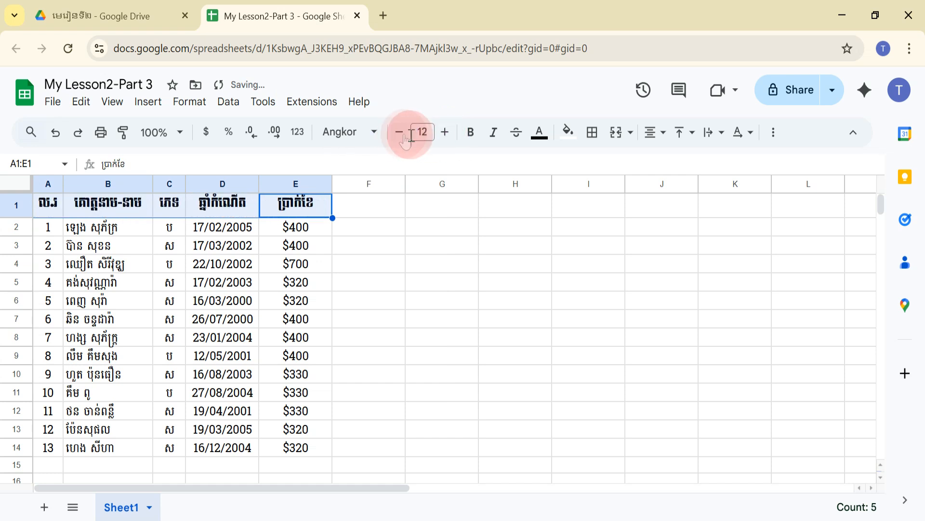
# - Set the header row's font size directly to 9 and back to 12
pyautogui.click(414, 134)
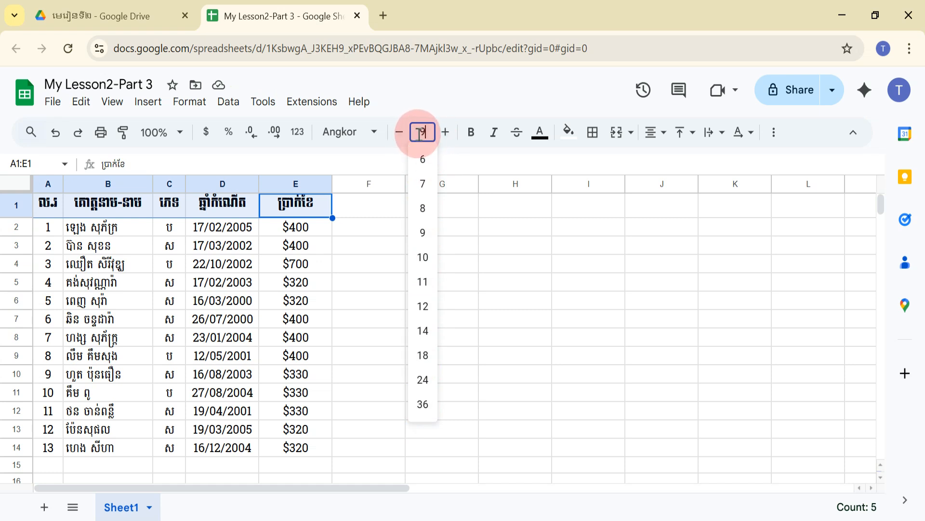
pyautogui.press('Return')
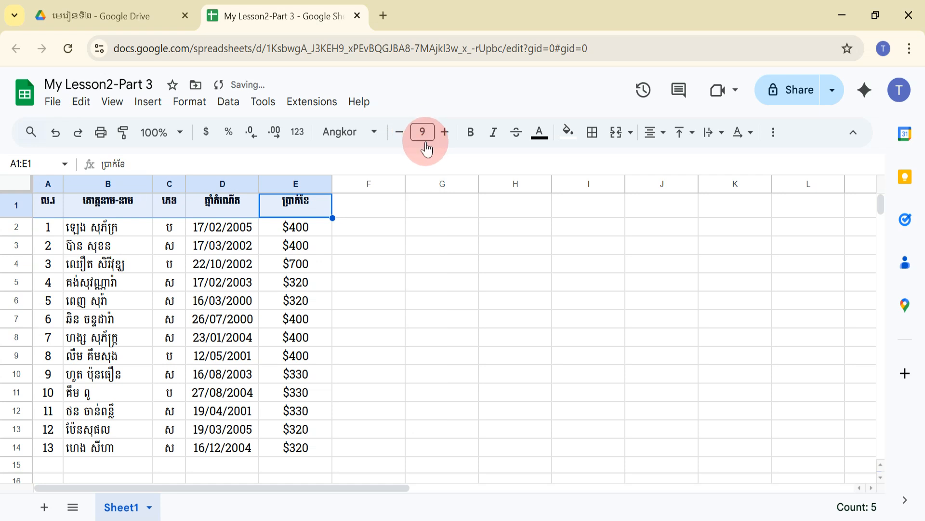
pyautogui.click(412, 132)
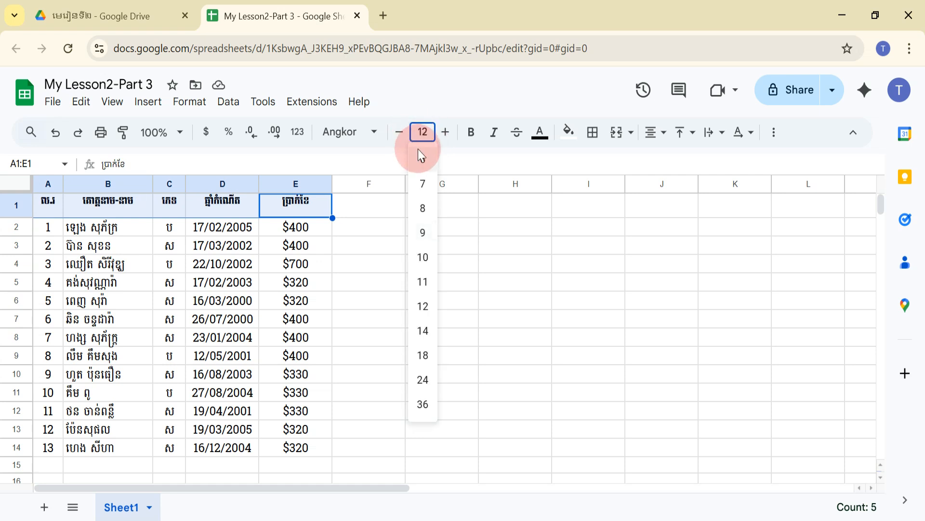
pyautogui.click(421, 153)
pyautogui.click(421, 133)
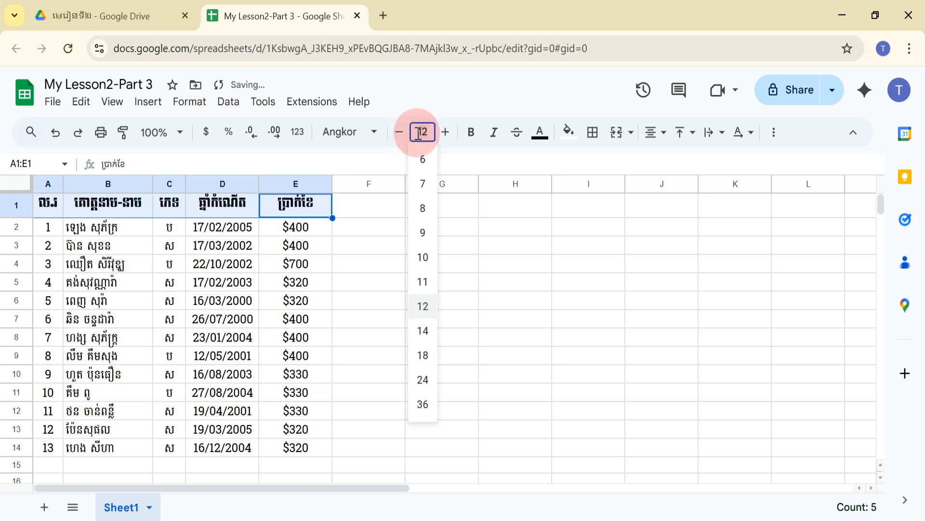
pyautogui.click(427, 307)
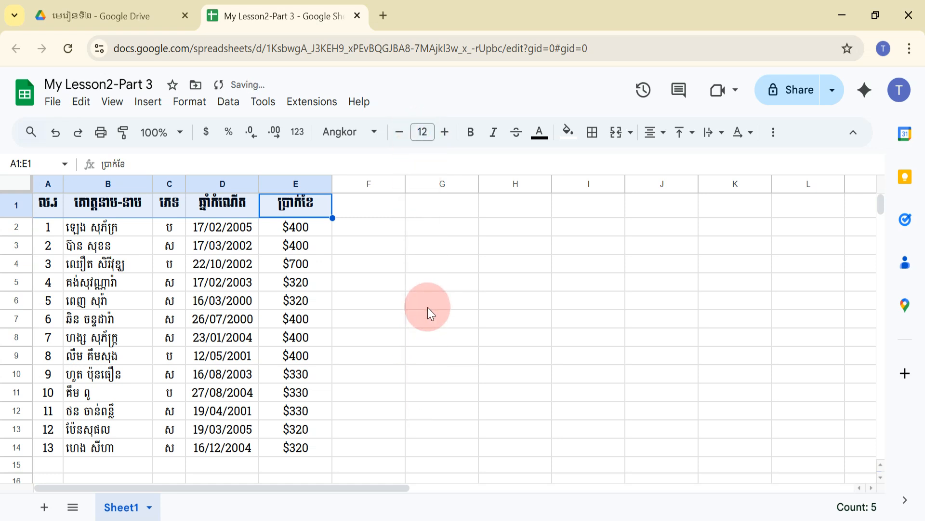
# - Set the font size of both the header row A1:E1 and the data cells A2:E14 to 13
pyautogui.click(423, 131)
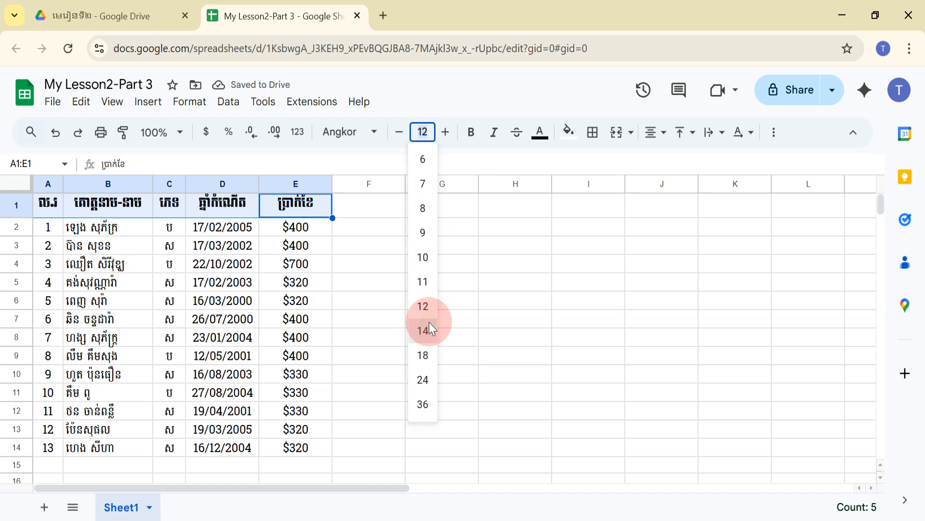
pyautogui.click(423, 329)
pyautogui.click(401, 131)
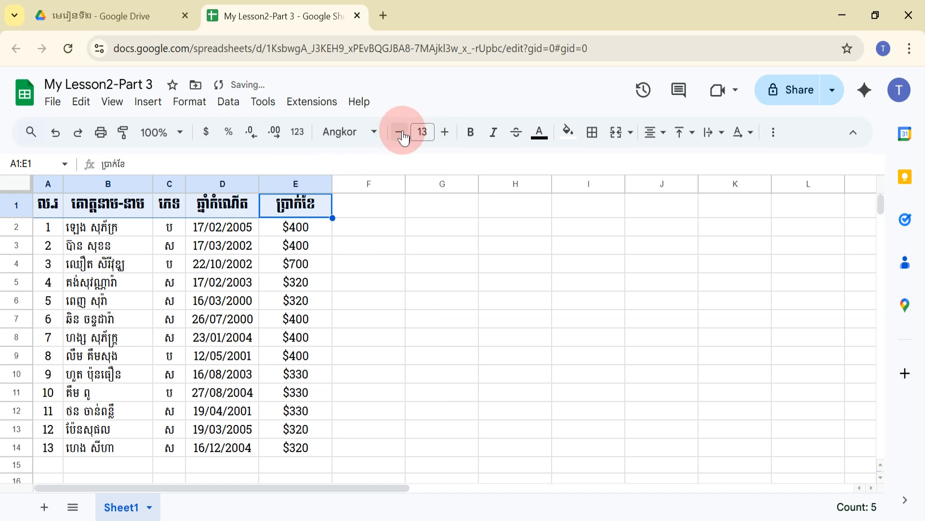
pyautogui.click(422, 140)
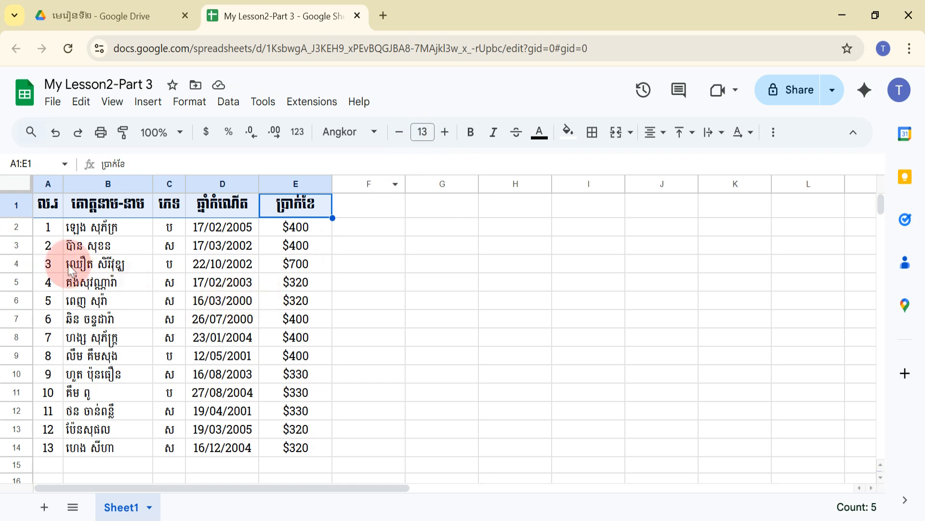
pyautogui.moveTo(62, 247); pyautogui.dragTo(295, 446)
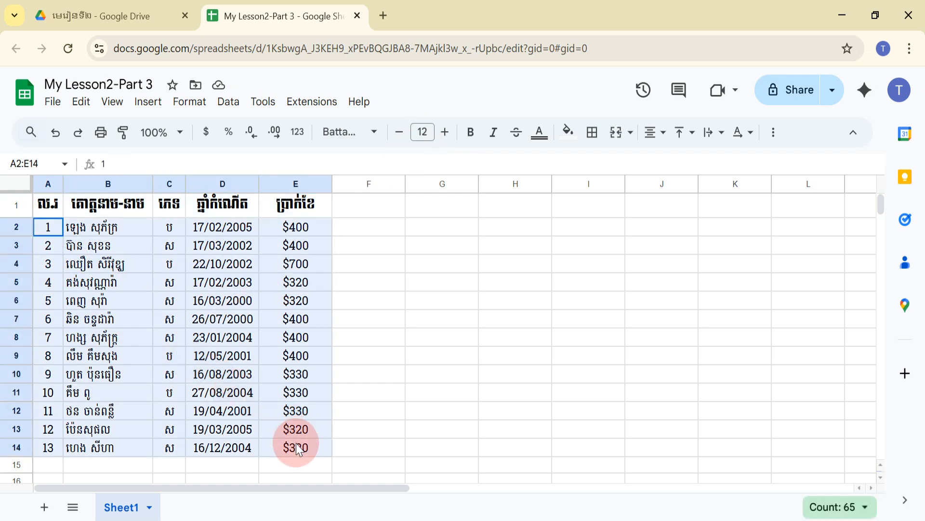
pyautogui.click(446, 134)
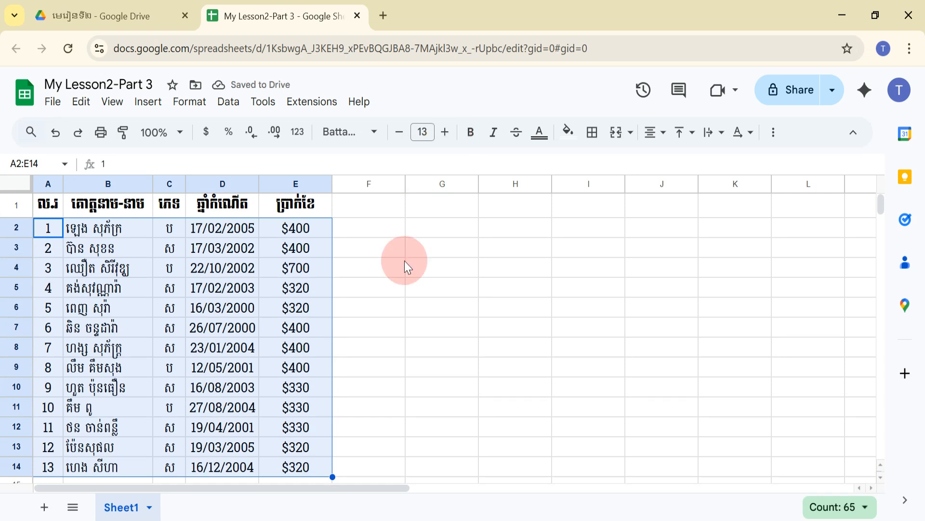
# - Switch to the PDF guide in Adobe Acrobat and read the section on bold text
pyautogui.click(372, 519)
pyautogui.scroll(-3, 345, 154)
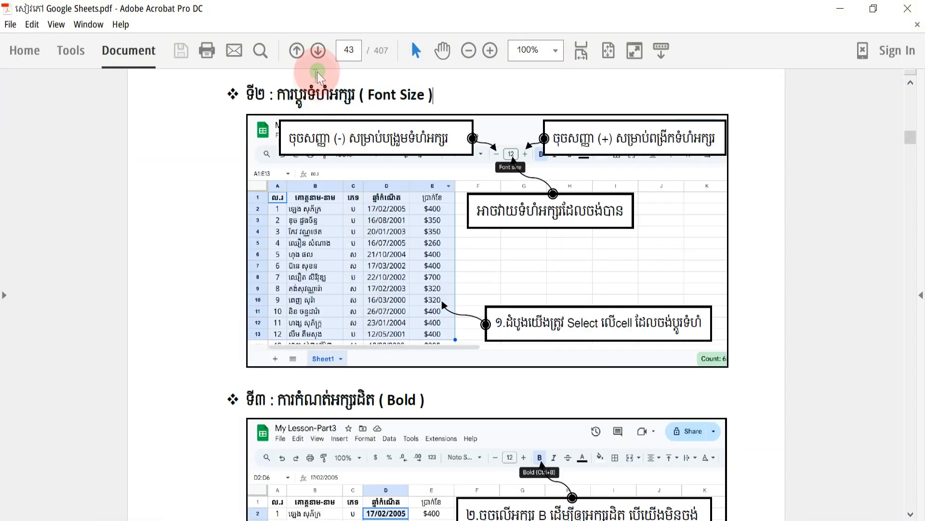
pyautogui.scroll(-2, 443, 125)
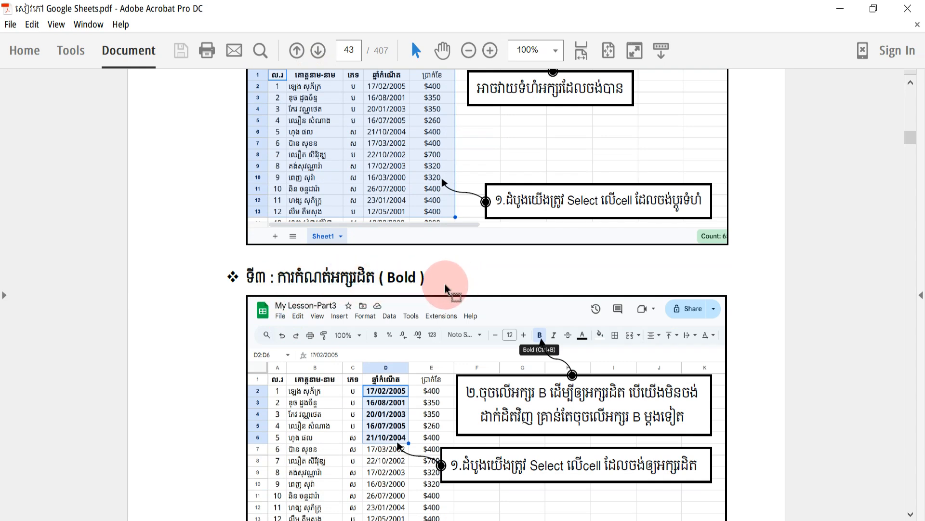
# - Switch back to Google Sheets and turn bold on and off repeatedly for the data cells A2:E14
pyautogui.click(463, 519)
pyautogui.click(363, 292)
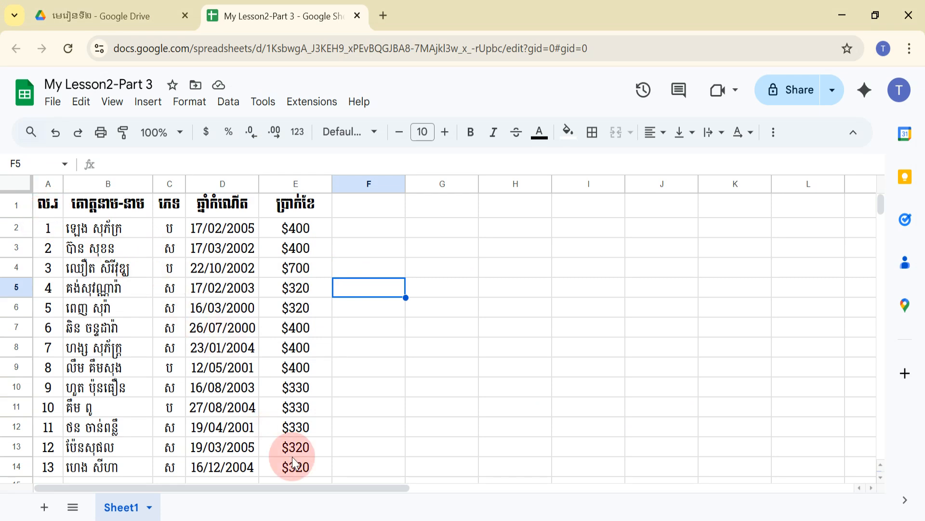
pyautogui.moveTo(41, 227); pyautogui.dragTo(305, 471)
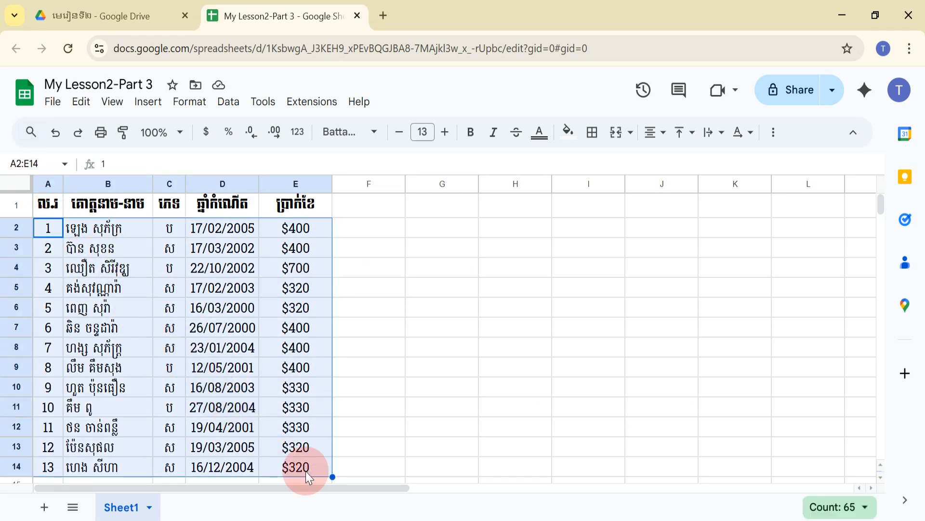
pyautogui.click(471, 132)
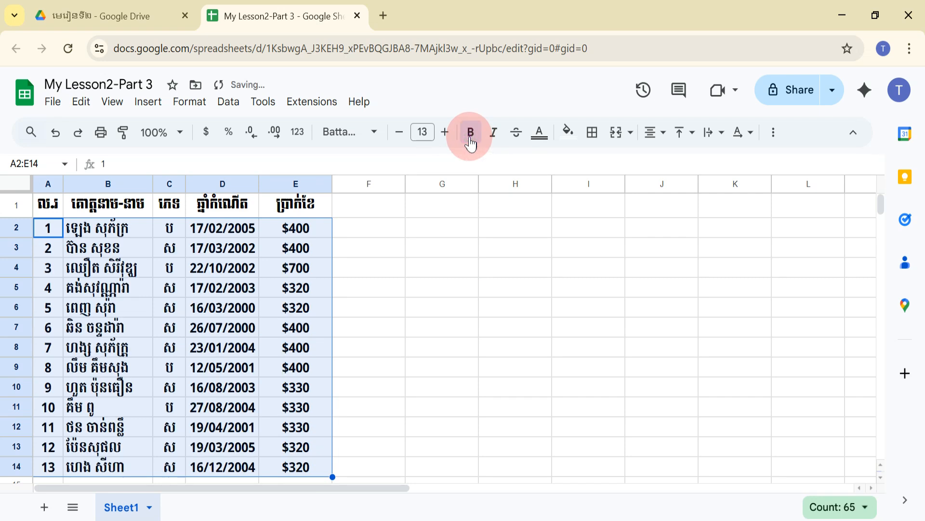
pyautogui.click(472, 138)
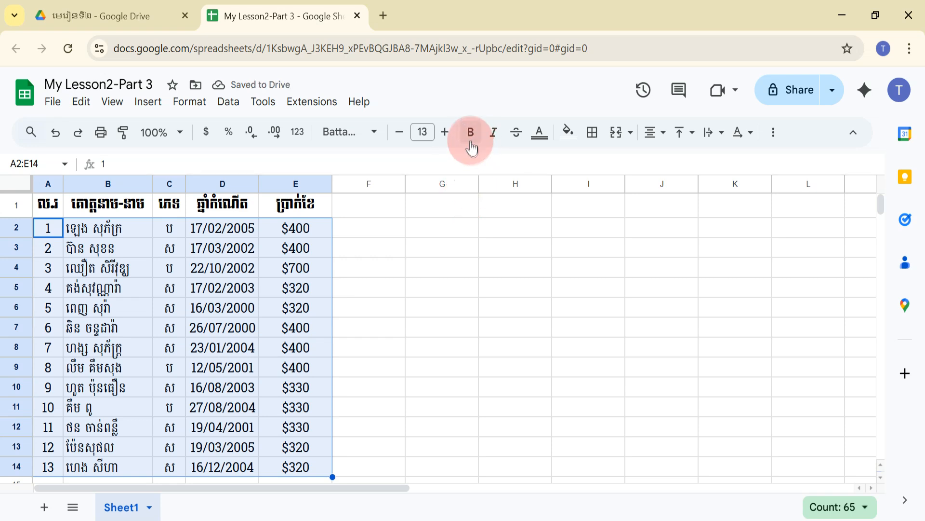
pyautogui.click(471, 140)
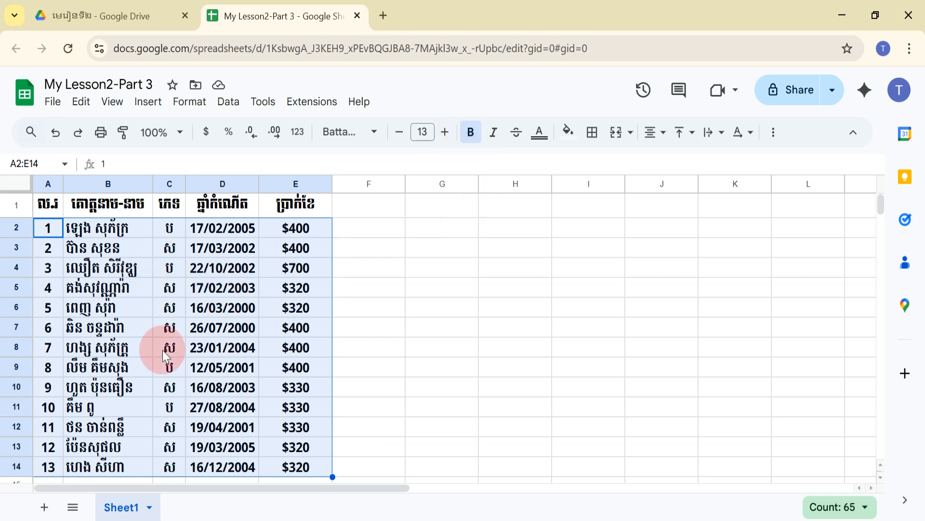
pyautogui.click(472, 136)
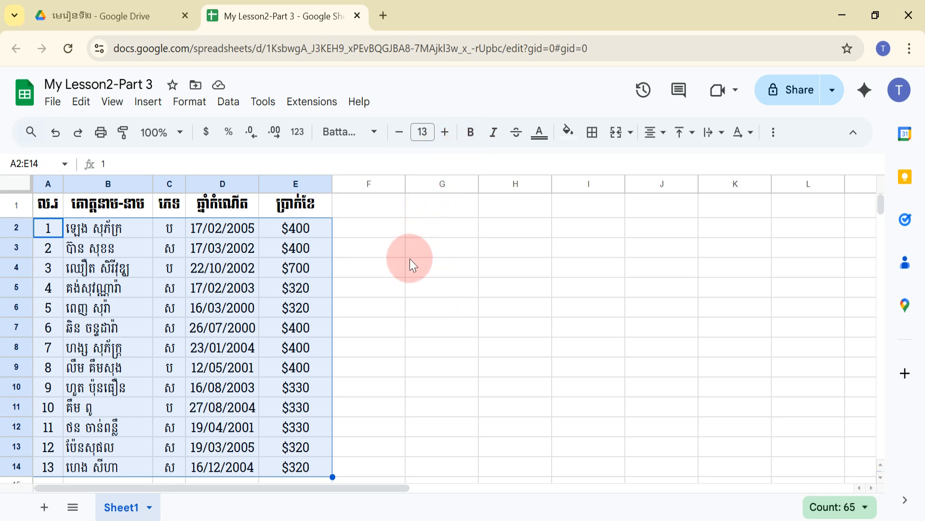
pyautogui.hotkey('ctrl', 'b')
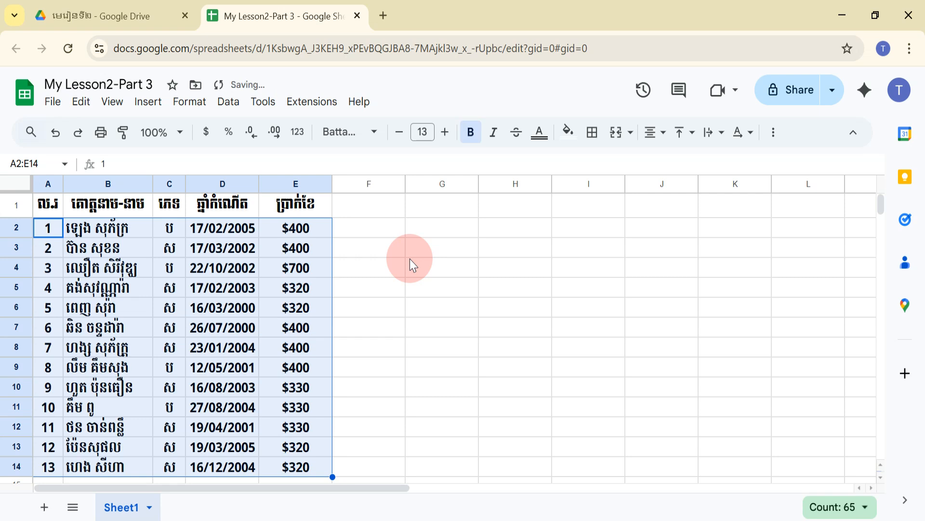
pyautogui.hotkey('ctrl', 'b')
# - Switch to the PDF guide and read the section on italic text
pyautogui.hotkey('alt', 'Tab')
pyautogui.scroll(-1, 384, 241)
pyautogui.scroll(-10, 384, 239)
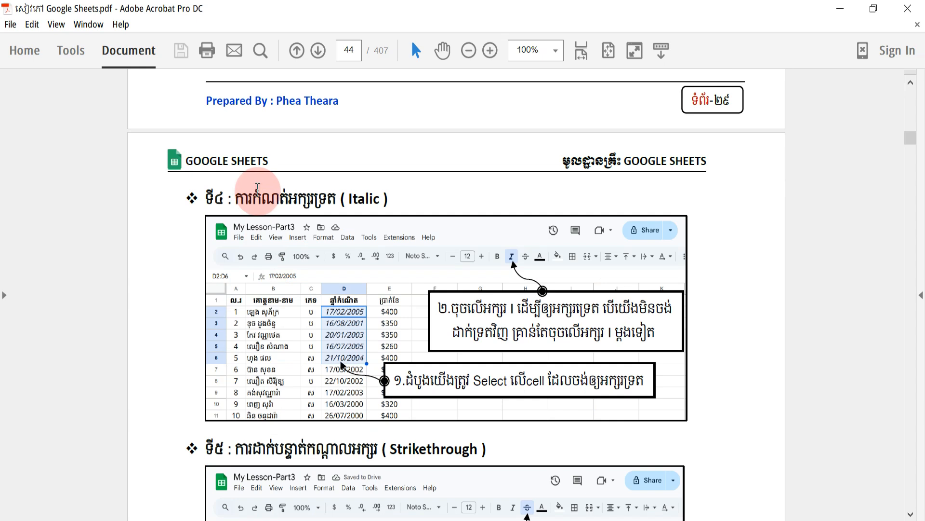
# - Switch back to Google Sheets and turn italic on and off twice for the data cells A2:E14
pyautogui.hotkey('alt', 'Tab')
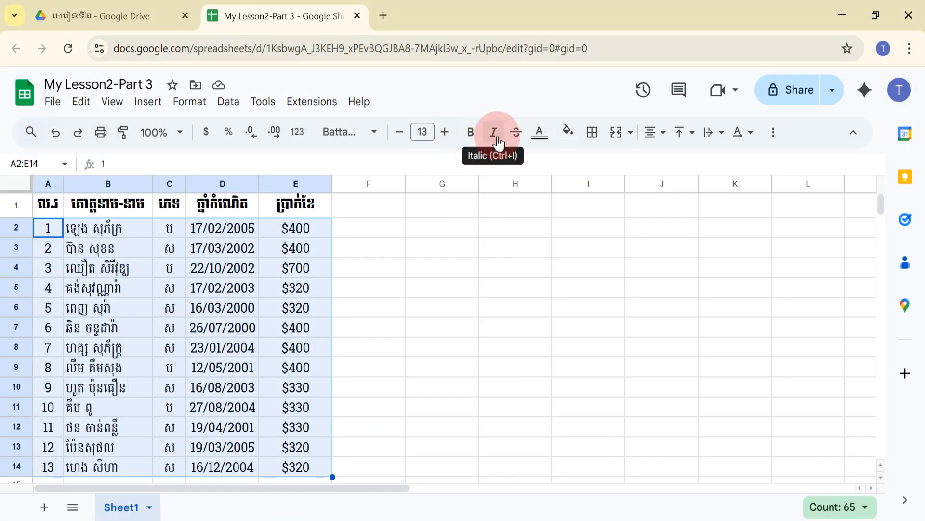
pyautogui.click(496, 141)
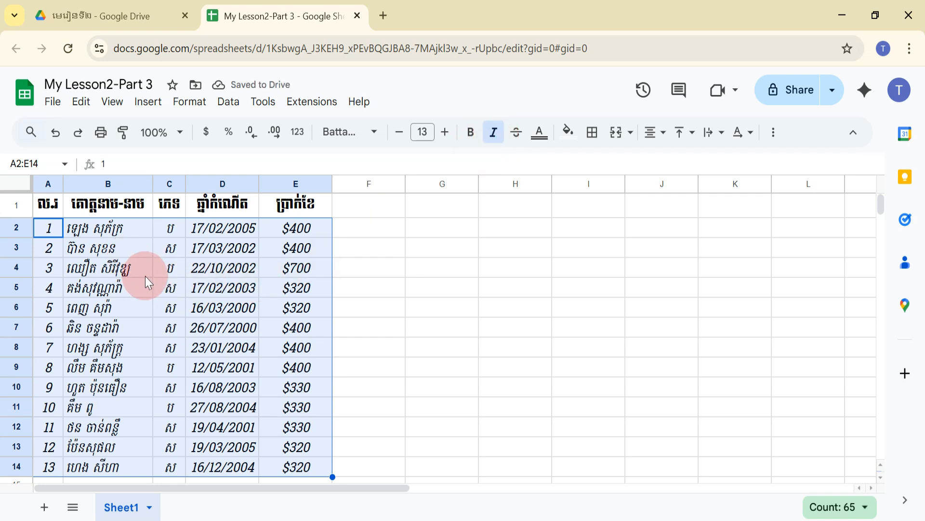
pyautogui.click(493, 140)
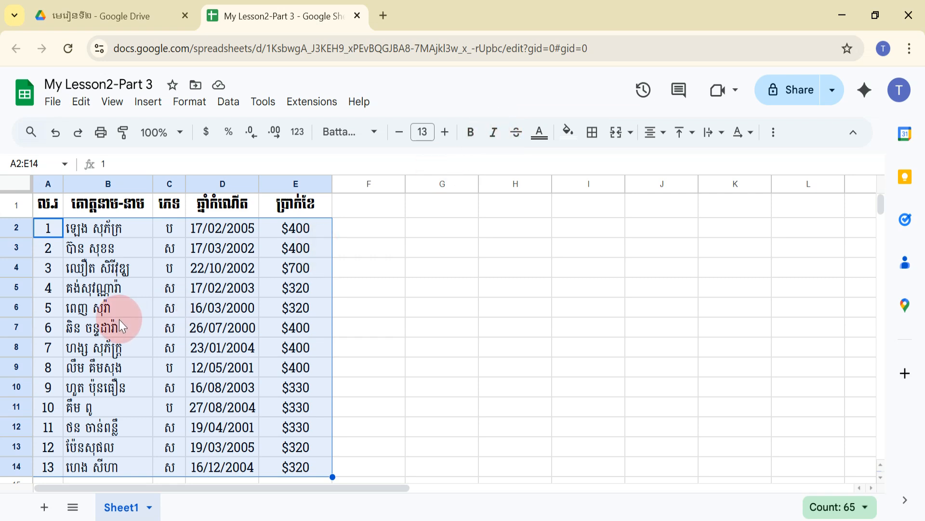
pyautogui.hotkey('ctrl', 'i')
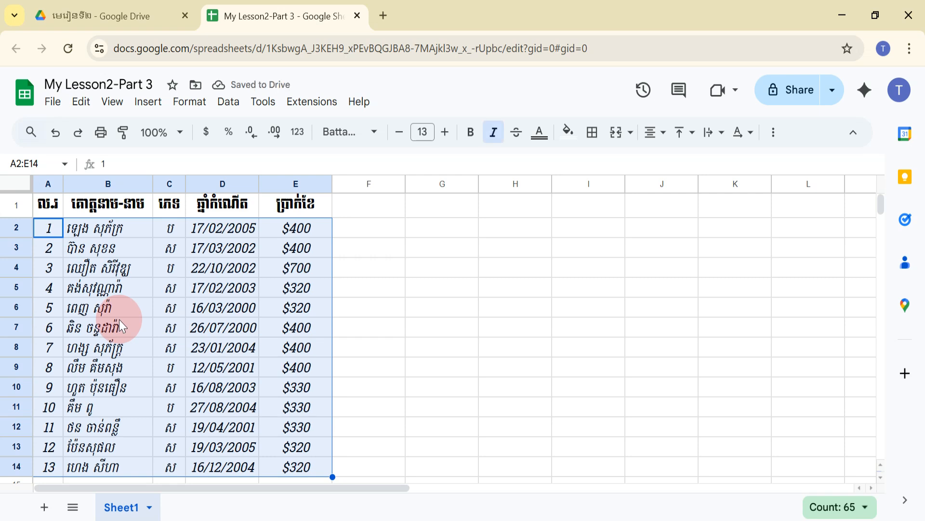
pyautogui.hotkey('ctrl', 'i')
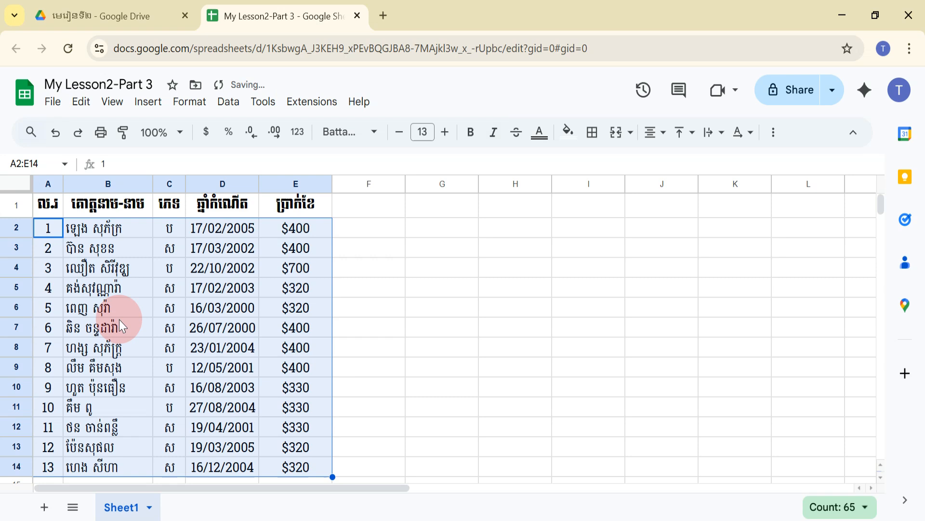
# - Apply italic to the header row A1:E1 and remove it again
pyautogui.click(120, 319)
pyautogui.moveTo(43, 208); pyautogui.dragTo(305, 208)
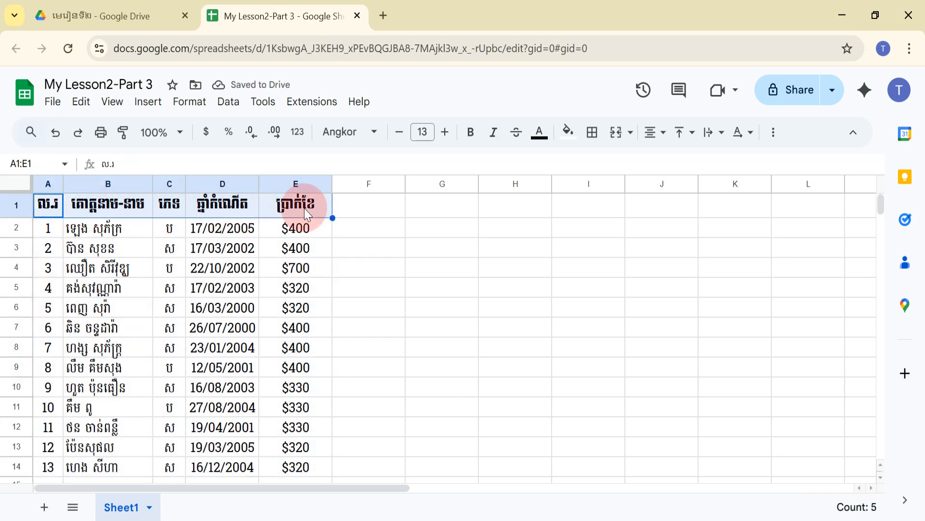
pyautogui.hotkey('ctrl', 'i')
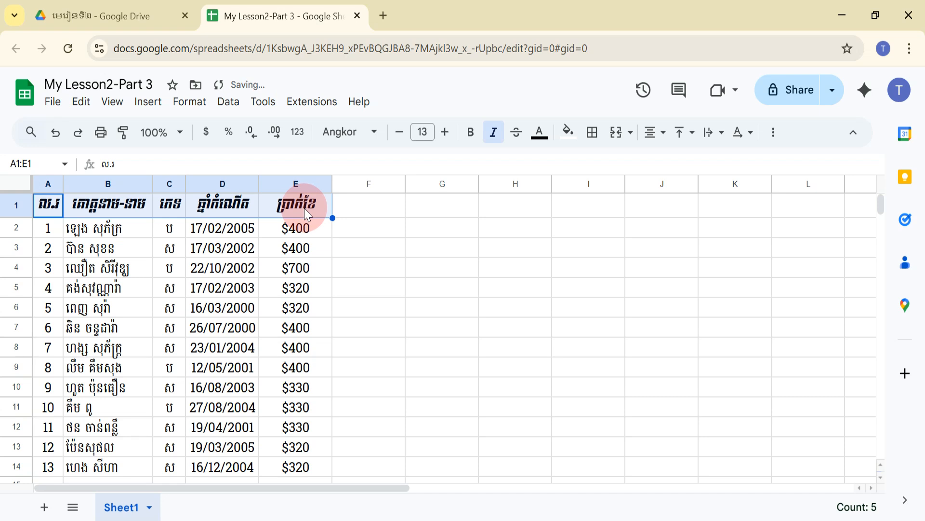
pyautogui.hotkey('ctrl', 'i')
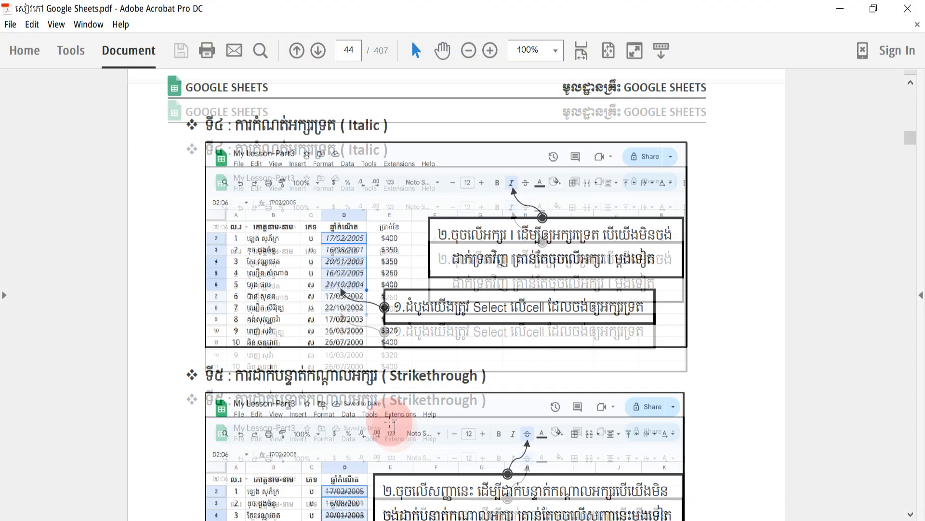
# - Read the Strikethrough section of the PDF guide and return to Google Sheets
pyautogui.scroll(-3, 391, 424)
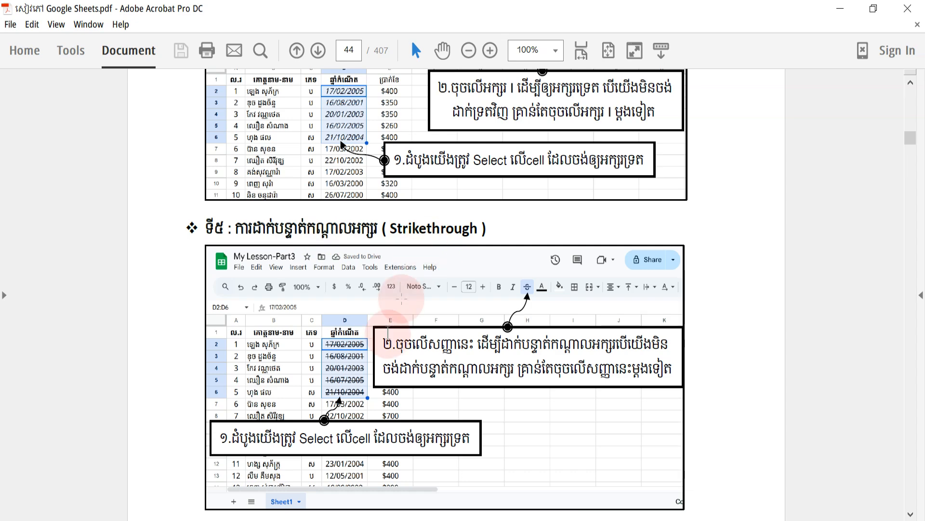
pyautogui.click(418, 520)
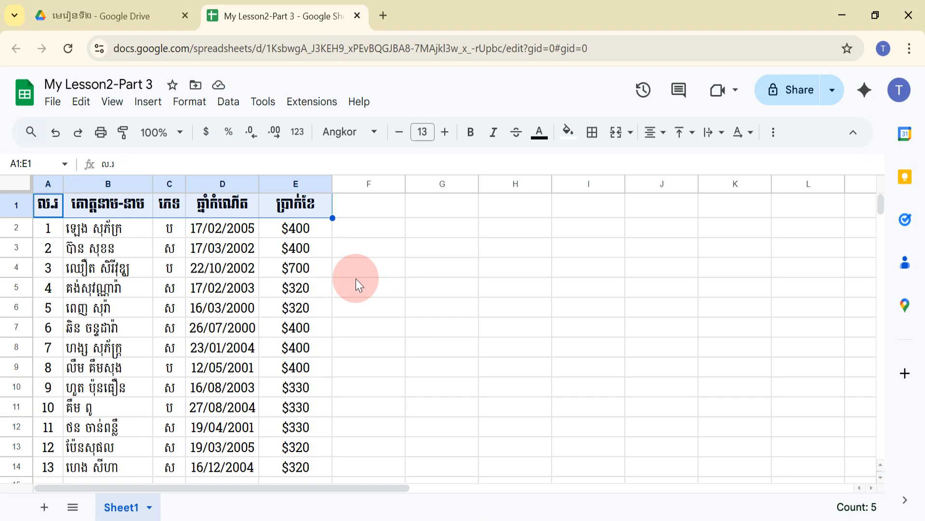
# - Apply strikethrough to the name in cell B3 and remove it again
pyautogui.click(282, 317)
pyautogui.click(110, 244)
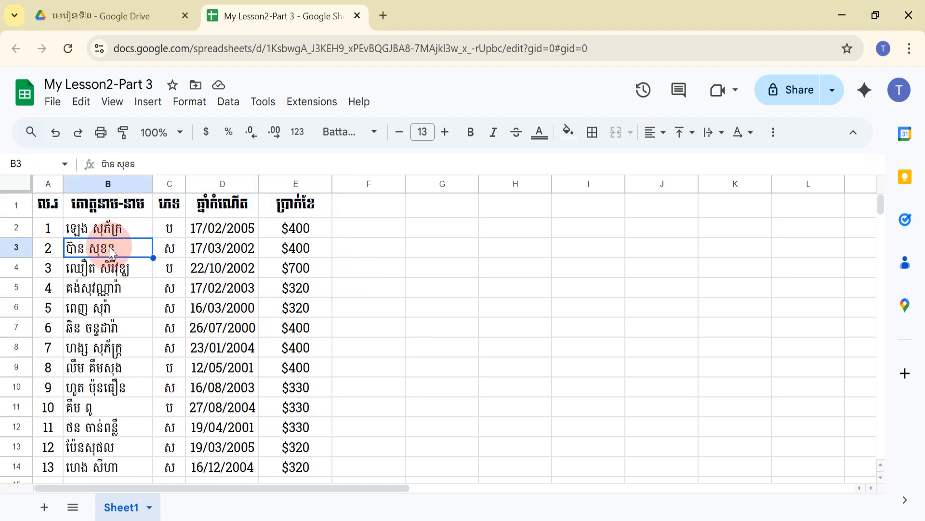
pyautogui.click(517, 136)
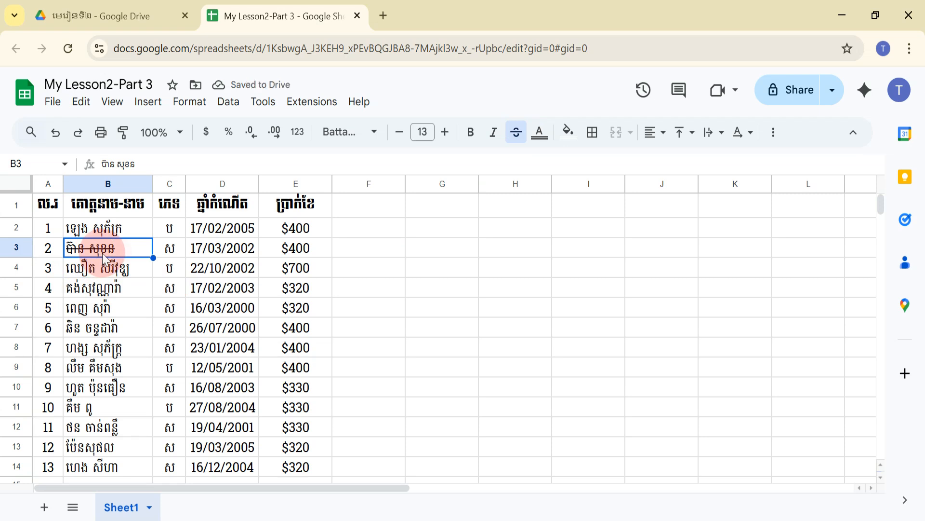
pyautogui.click(517, 141)
pyautogui.click(509, 284)
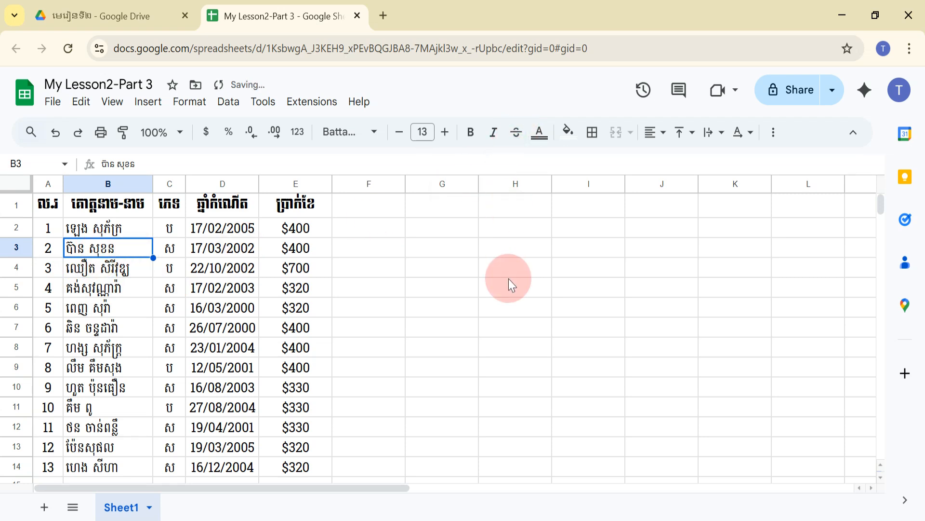
# - Apply strikethrough to the whole record in A4:E4 and remove it again
pyautogui.moveTo(47, 268); pyautogui.dragTo(295, 268)
pyautogui.click(516, 132)
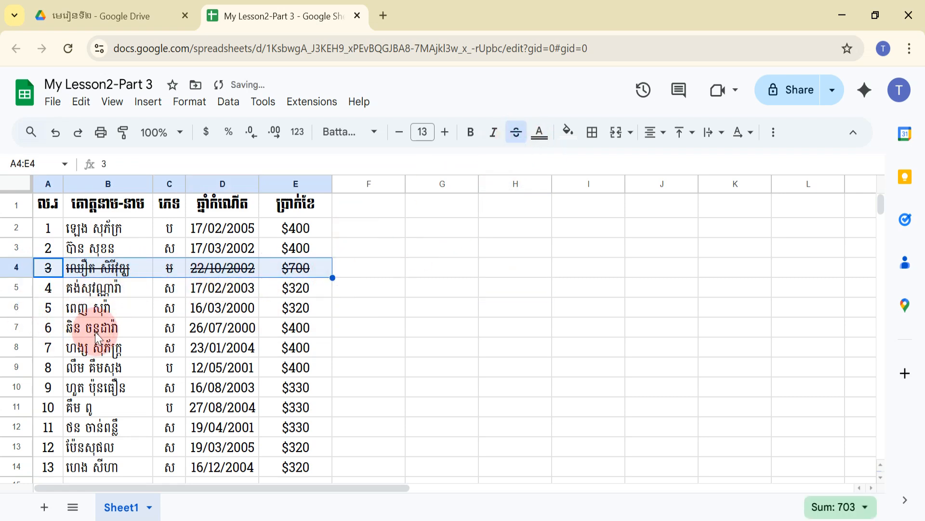
pyautogui.click(516, 132)
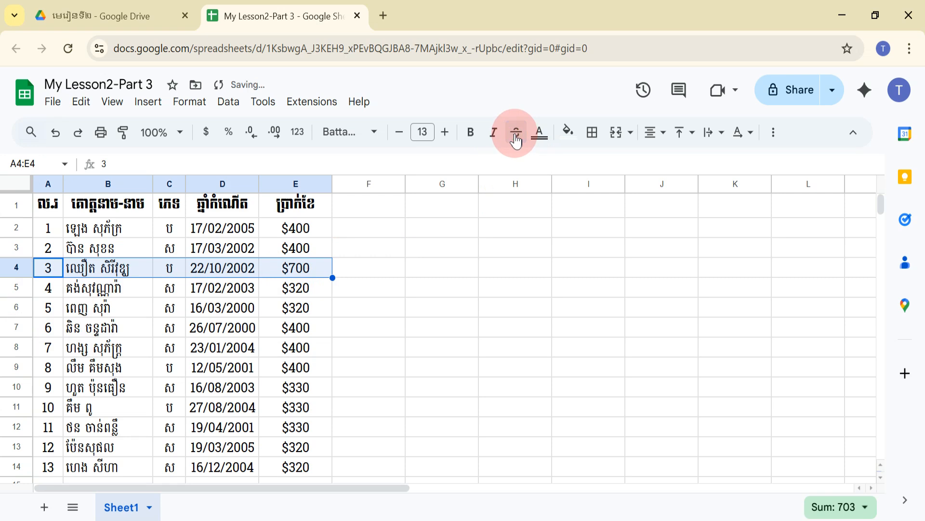
pyautogui.click(484, 286)
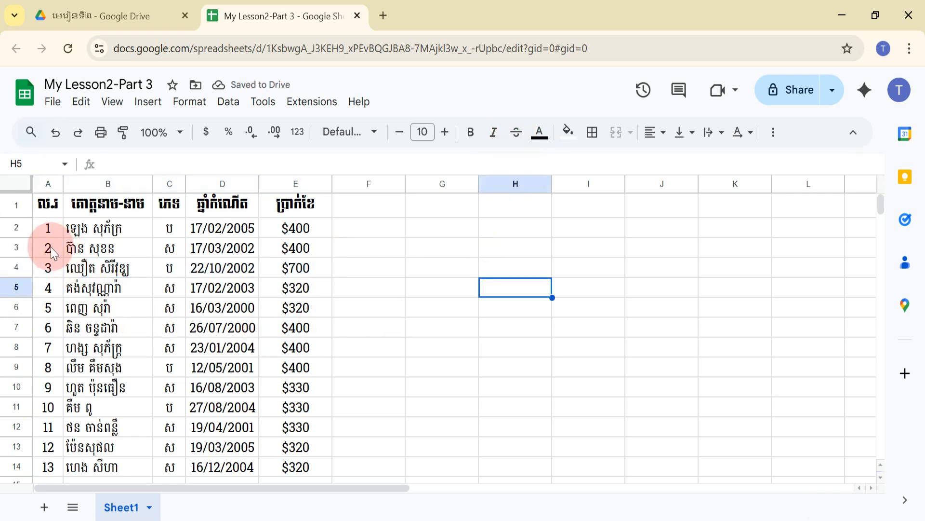
# - Apply strikethrough to the block of records in A3:E11
pyautogui.moveTo(49, 252); pyautogui.dragTo(303, 406)
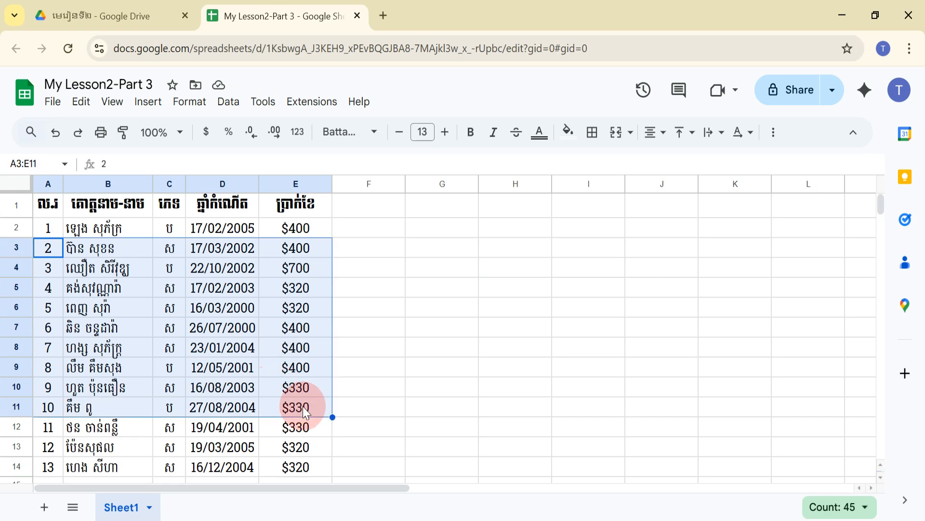
pyautogui.click(517, 139)
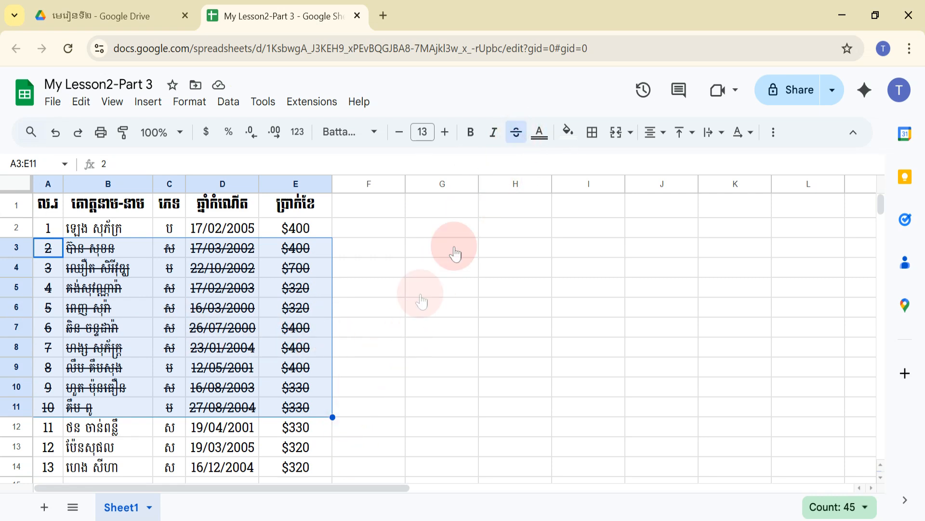
# - Switch to the PDF guide and read the section that follows Strikethrough
pyautogui.hotkey('alt', 'Tab')
pyautogui.scroll(-1, 348, 327)
pyautogui.scroll(-5, 347, 327)
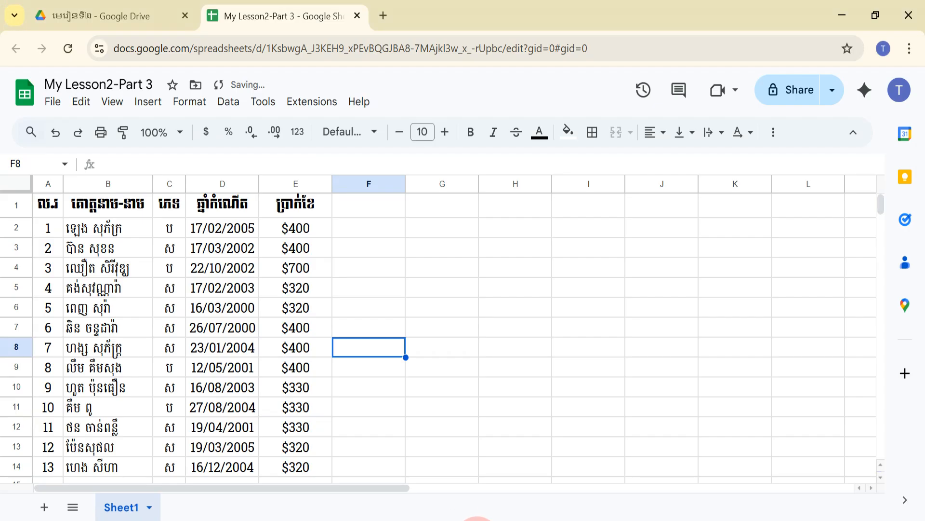
# - In Google Sheets, set the text color of the header row A1:E1 to dark red and change it to blue
pyautogui.click(295, 230)
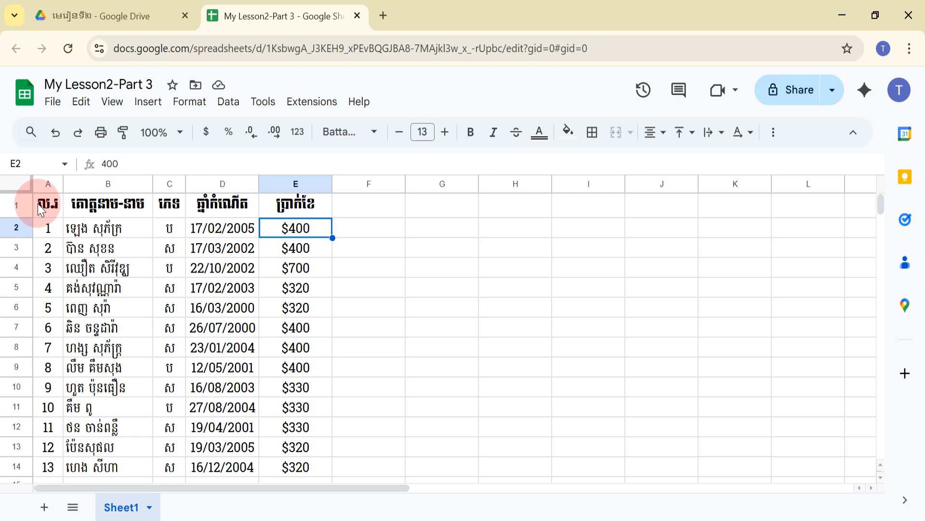
pyautogui.moveTo(47, 204); pyautogui.dragTo(302, 213)
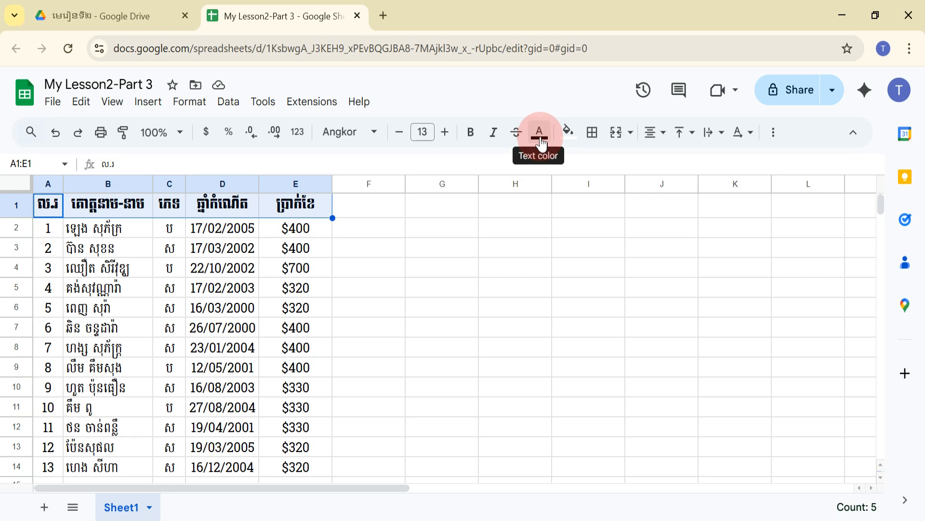
pyautogui.click(541, 140)
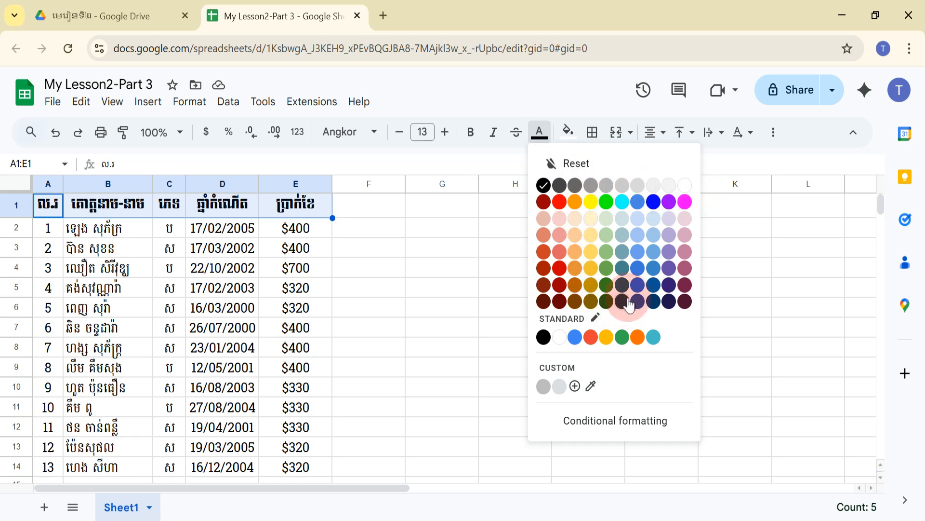
pyautogui.click(544, 269)
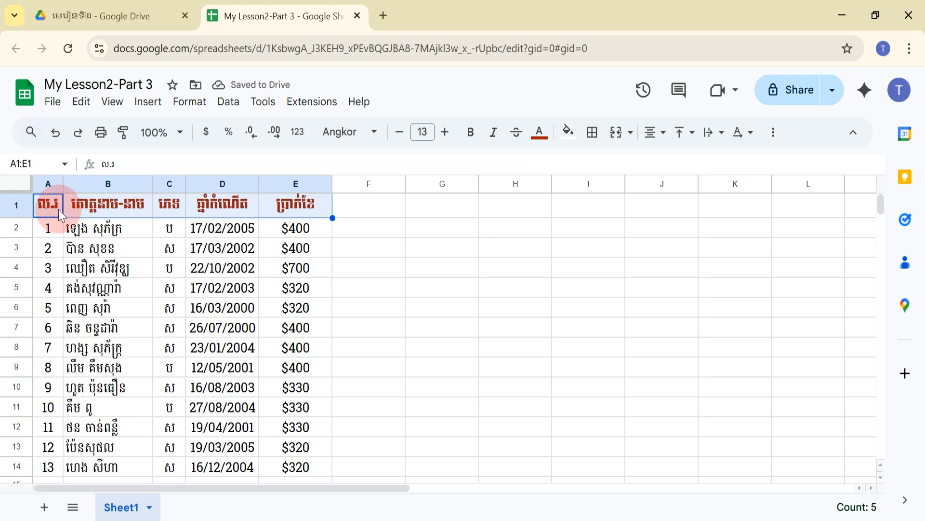
pyautogui.click(539, 134)
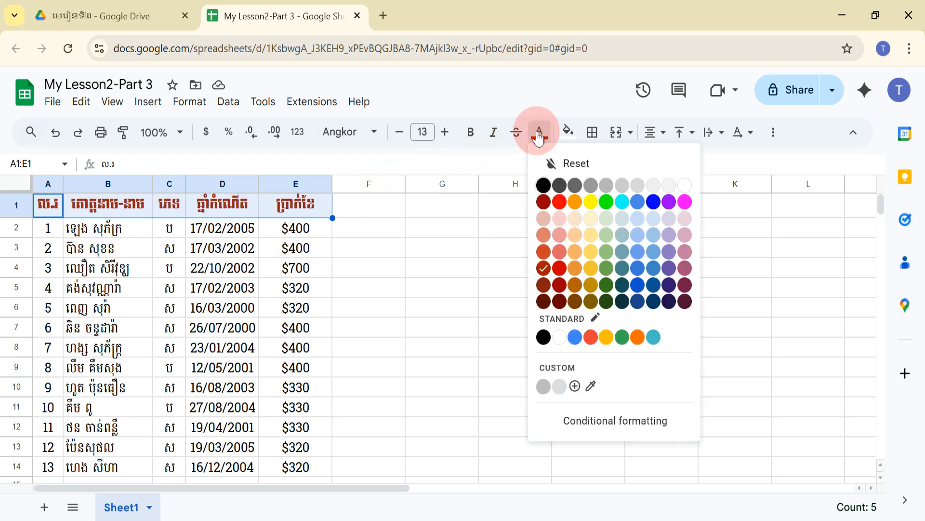
pyautogui.click(654, 203)
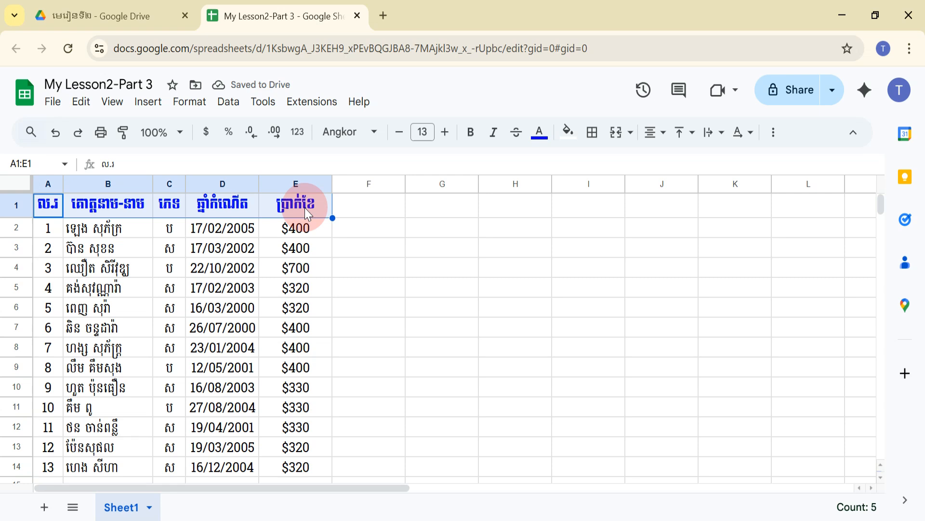
# - Try sampling a light grey from the screen with the eyedropper as the text color of header row A1:E1
pyautogui.click(539, 132)
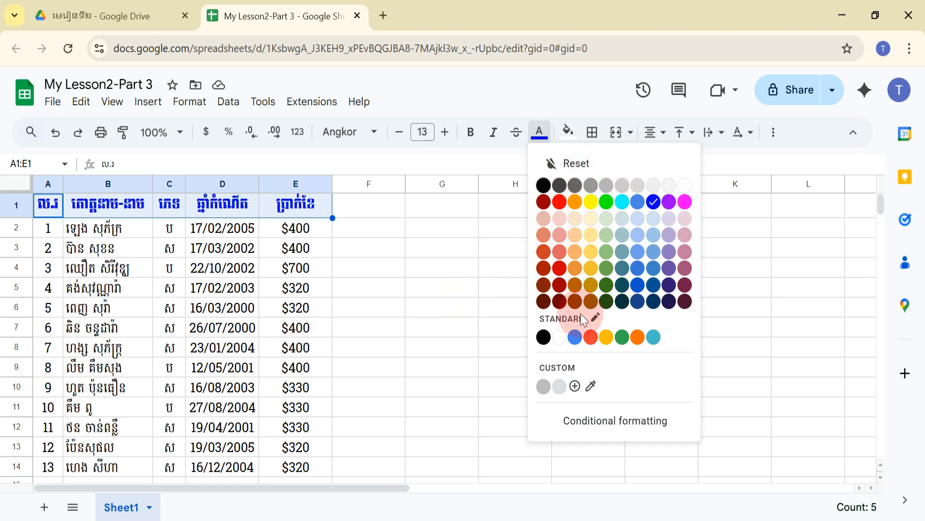
pyautogui.click(575, 387)
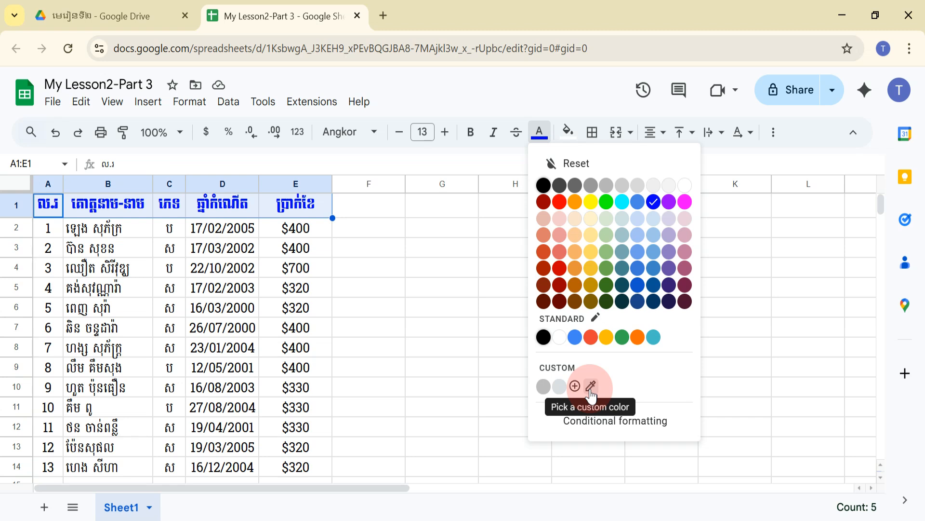
pyautogui.click(591, 388)
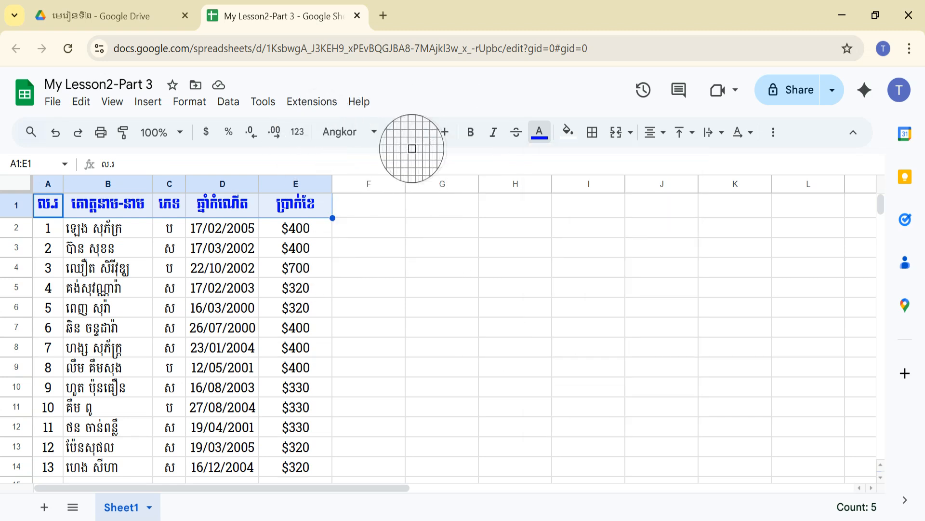
pyautogui.click(543, 135)
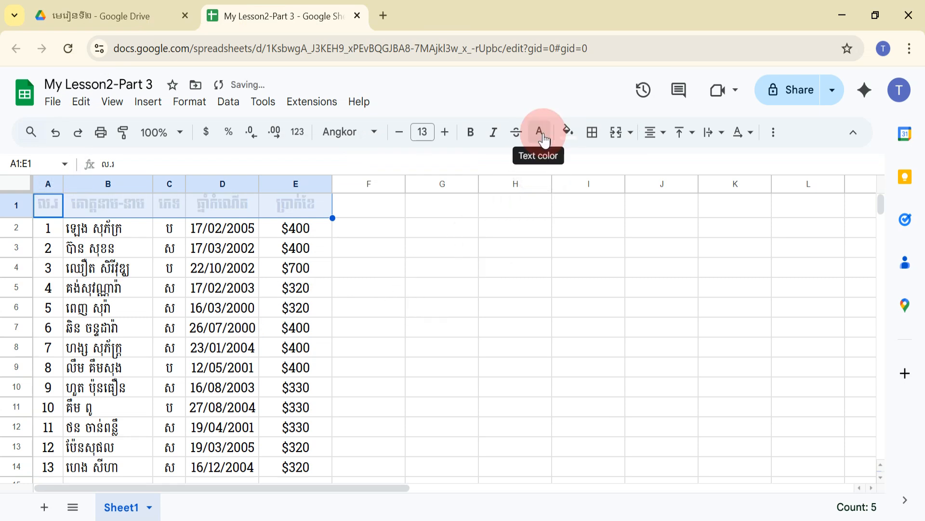
# - Set the text color of the header row A1:E1 to the custom green #2bcb0b
pyautogui.click(539, 132)
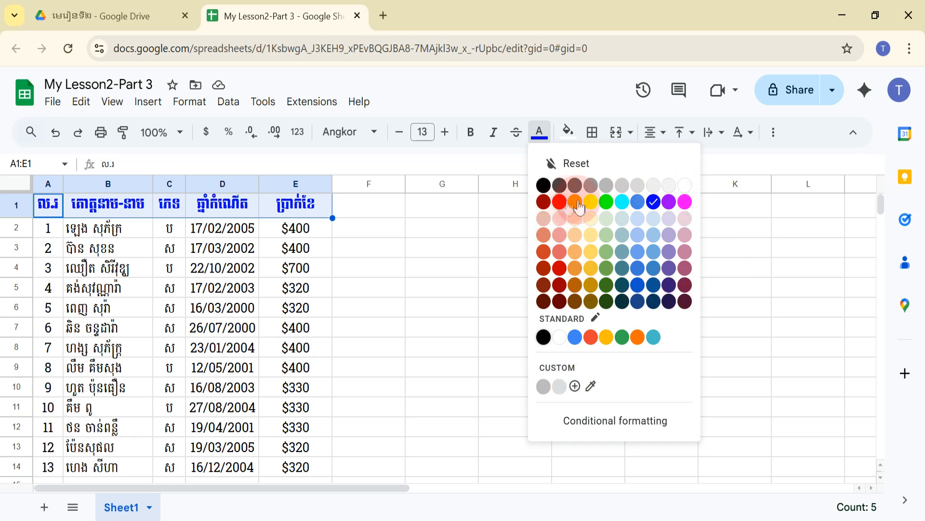
pyautogui.click(574, 385)
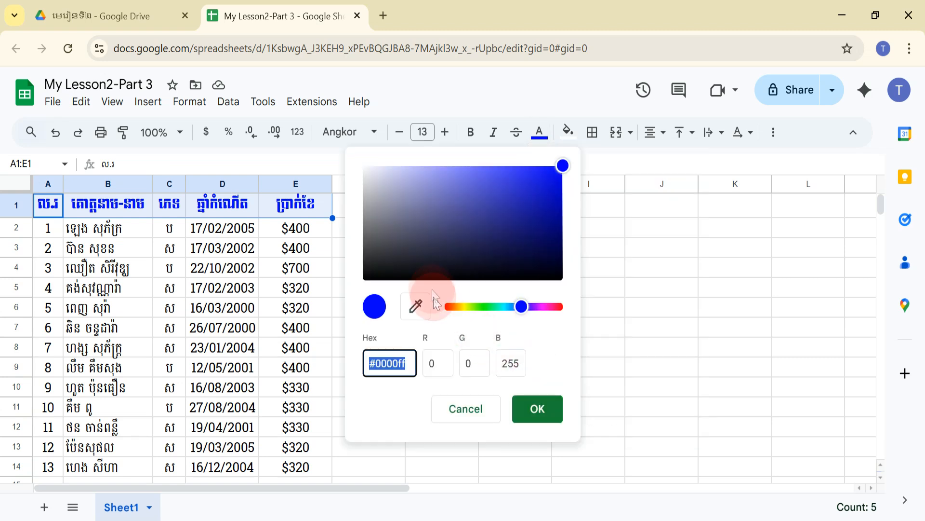
pyautogui.click(432, 364)
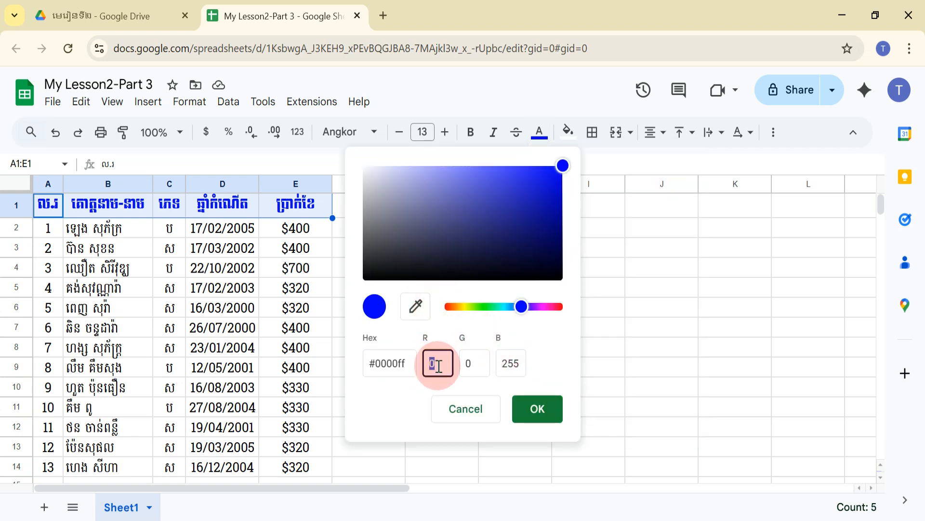
pyautogui.click(470, 364)
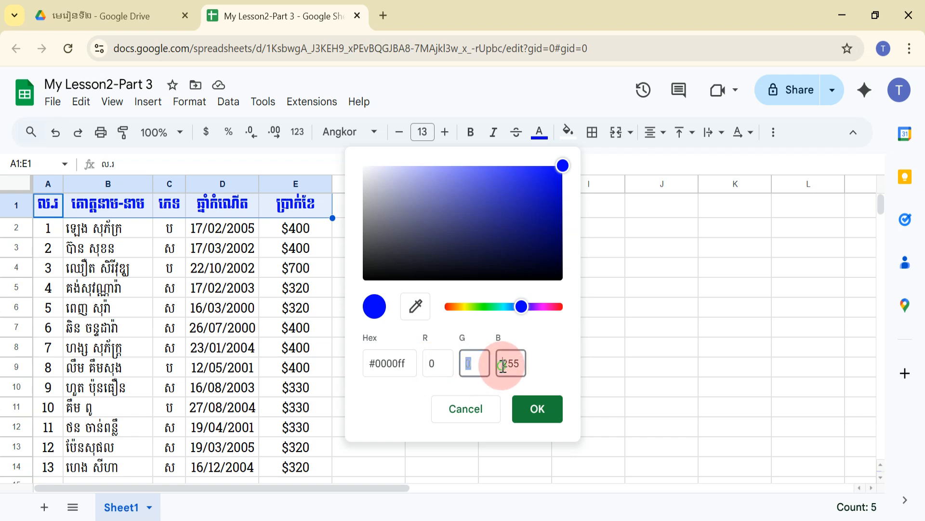
pyautogui.click(519, 364)
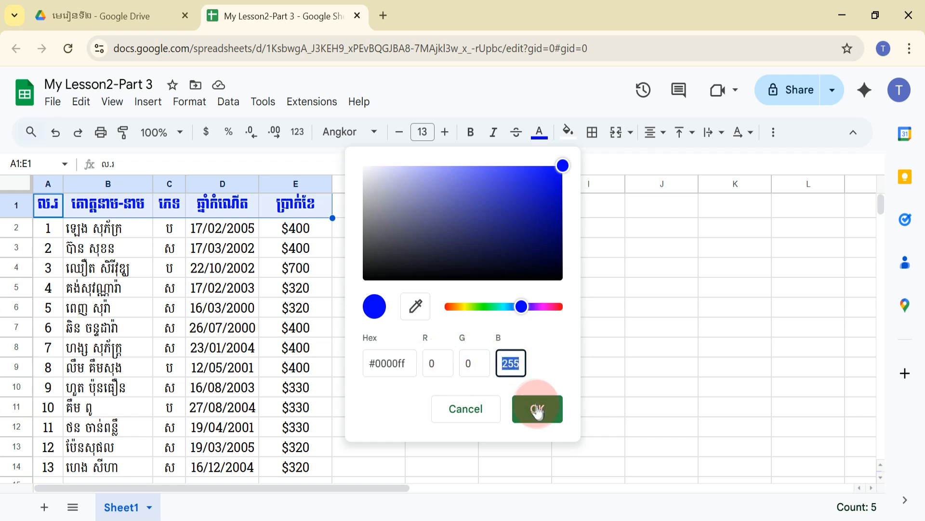
pyautogui.moveTo(521, 306); pyautogui.dragTo(485, 306)
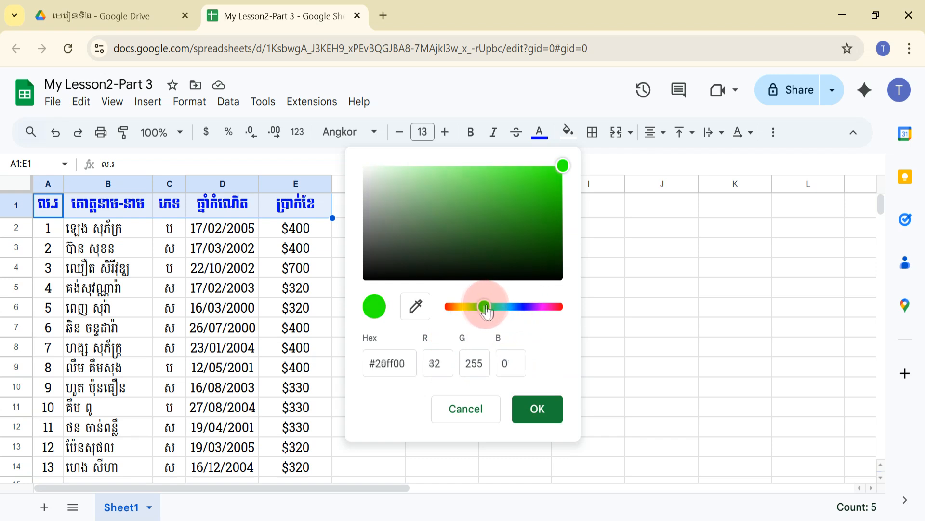
pyautogui.click(552, 189)
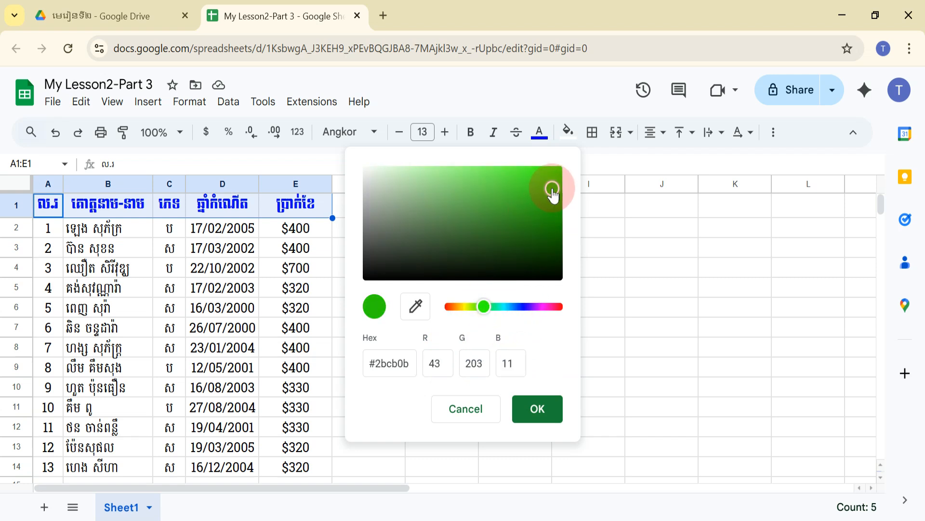
pyautogui.click(539, 410)
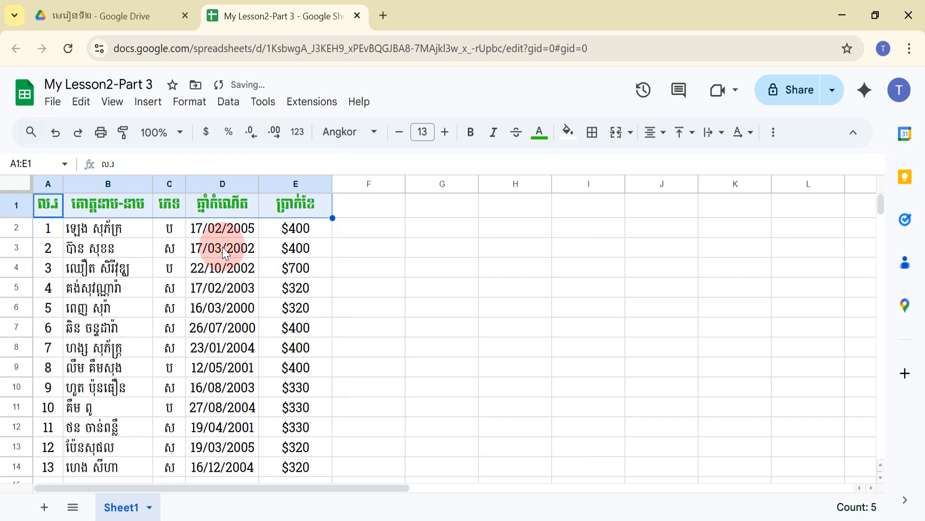
pyautogui.click(538, 135)
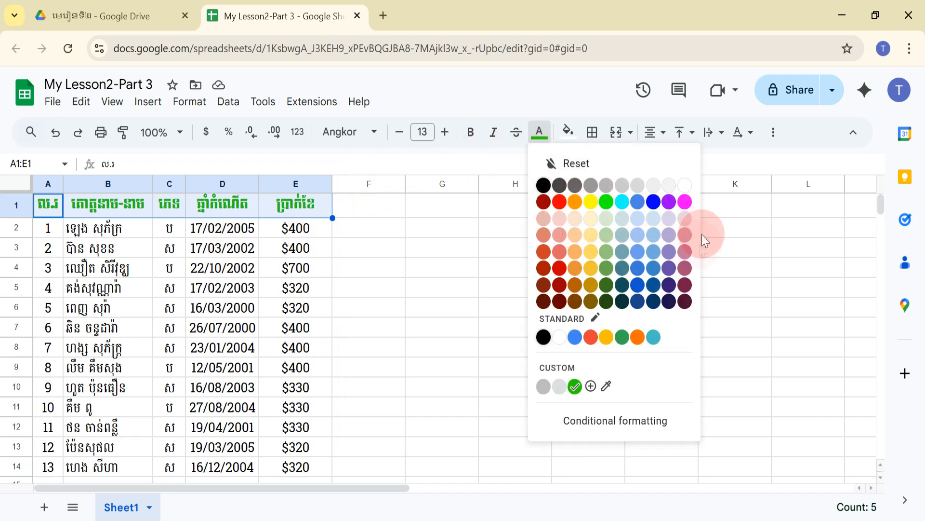
pyautogui.click(590, 386)
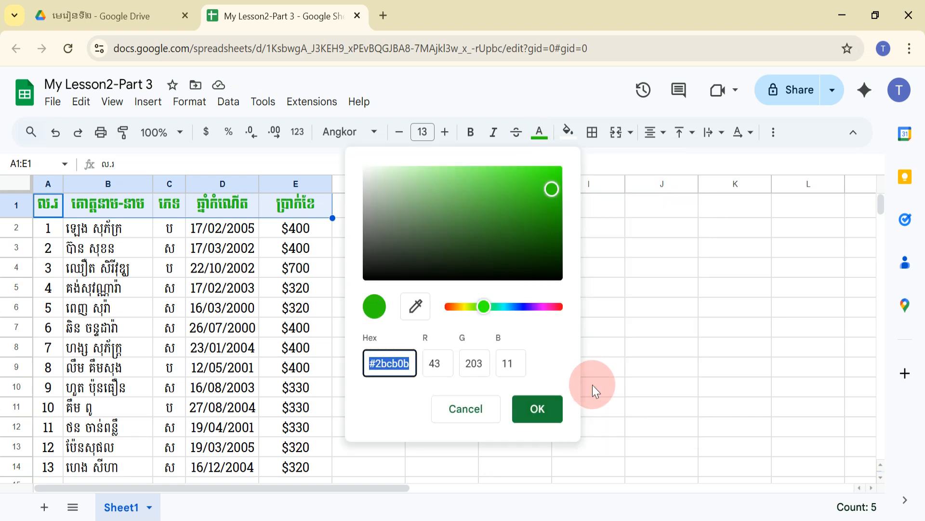
pyautogui.click(466, 409)
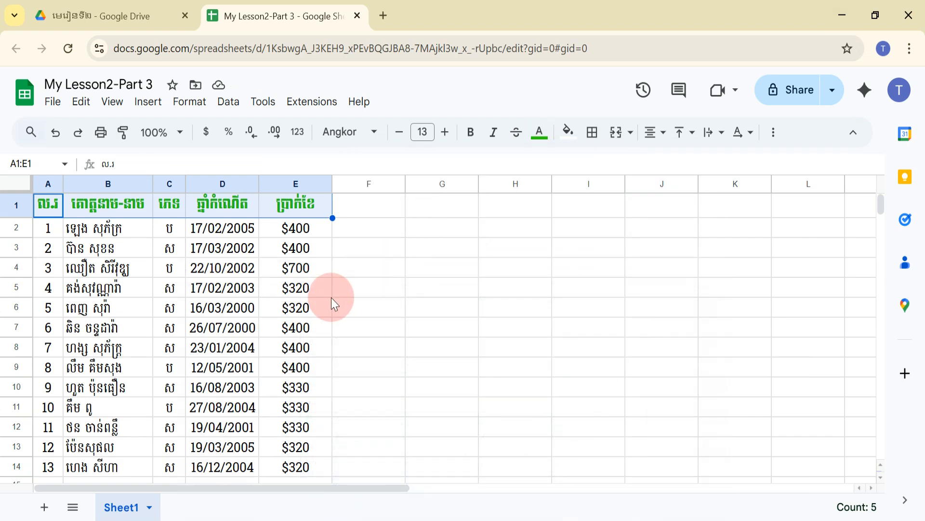